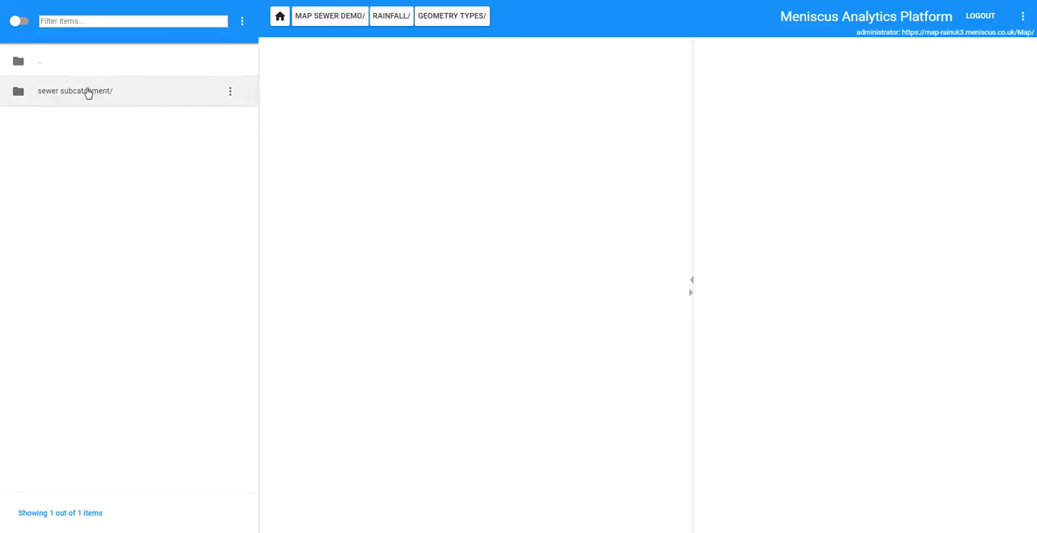
- Open the Permeable Flow item of Derby_002 inside the sewer subcatchment folder
double_click(87, 91)
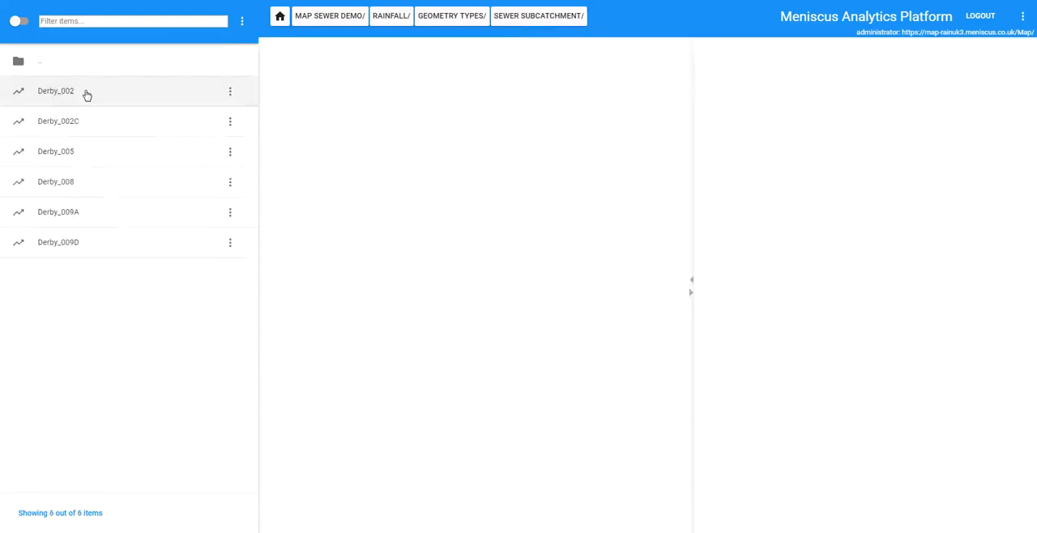
double_click(68, 93)
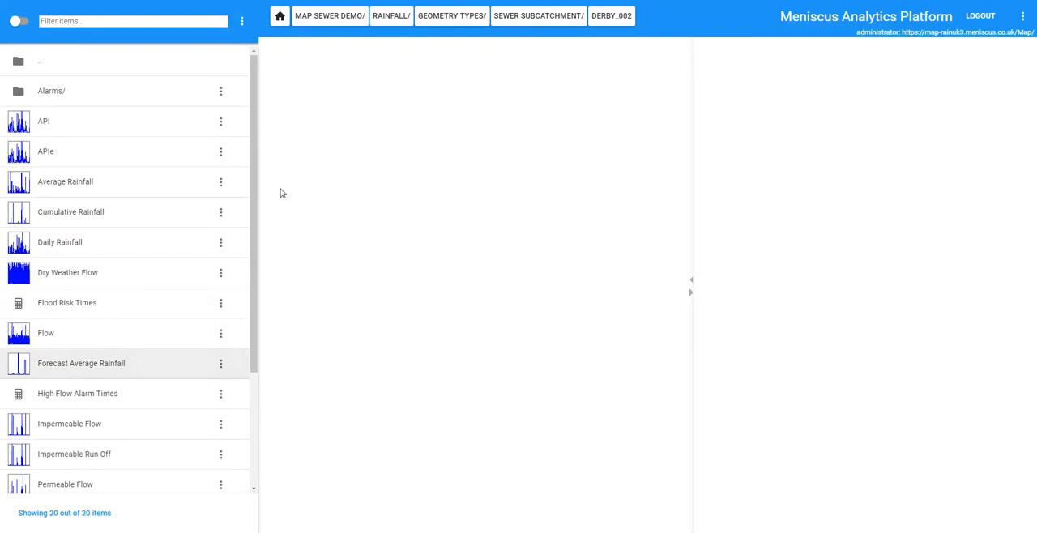
drag(254, 176, 255, 178)
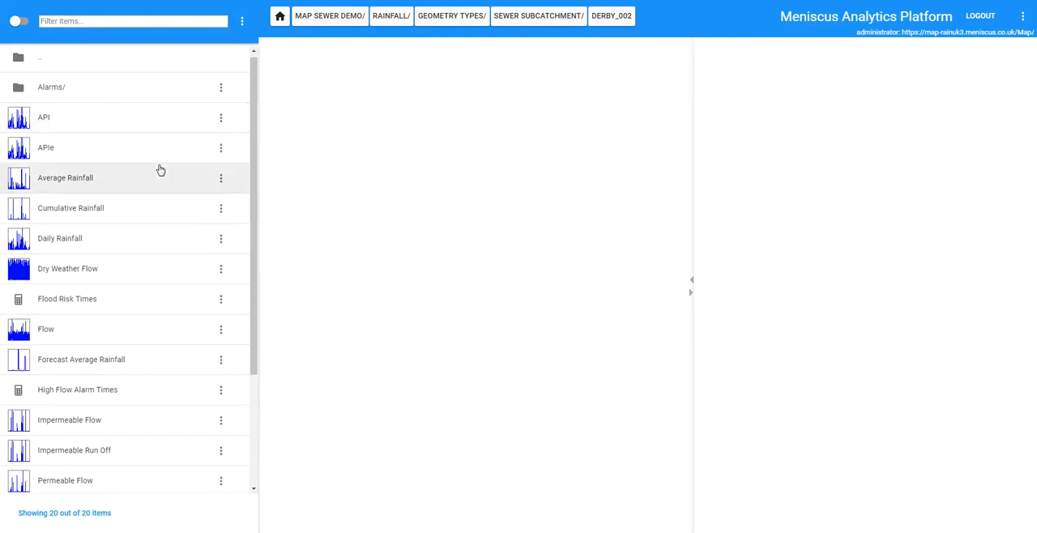
drag(254, 134, 127, 343)
click(62, 296)
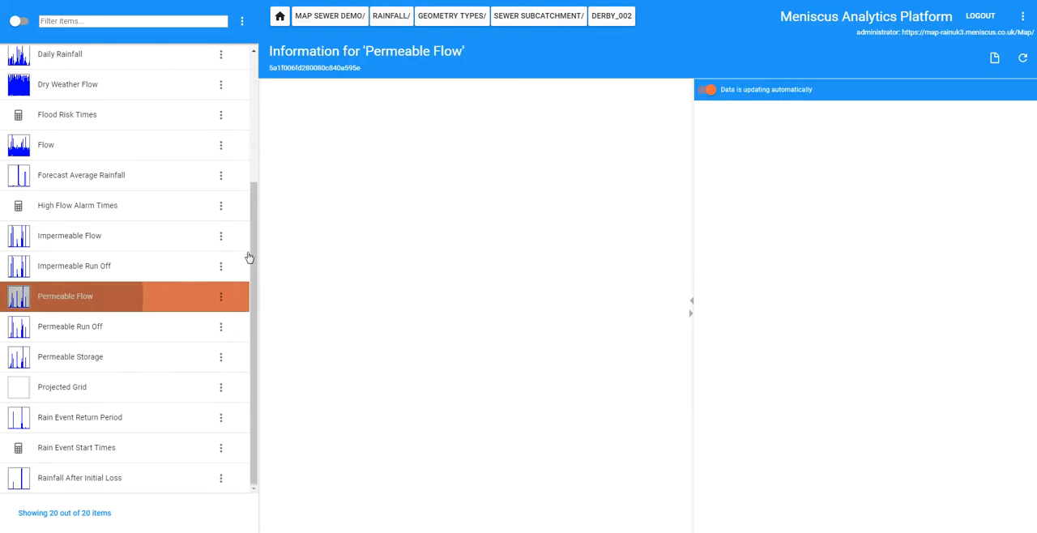
drag(251, 239, 247, 37)
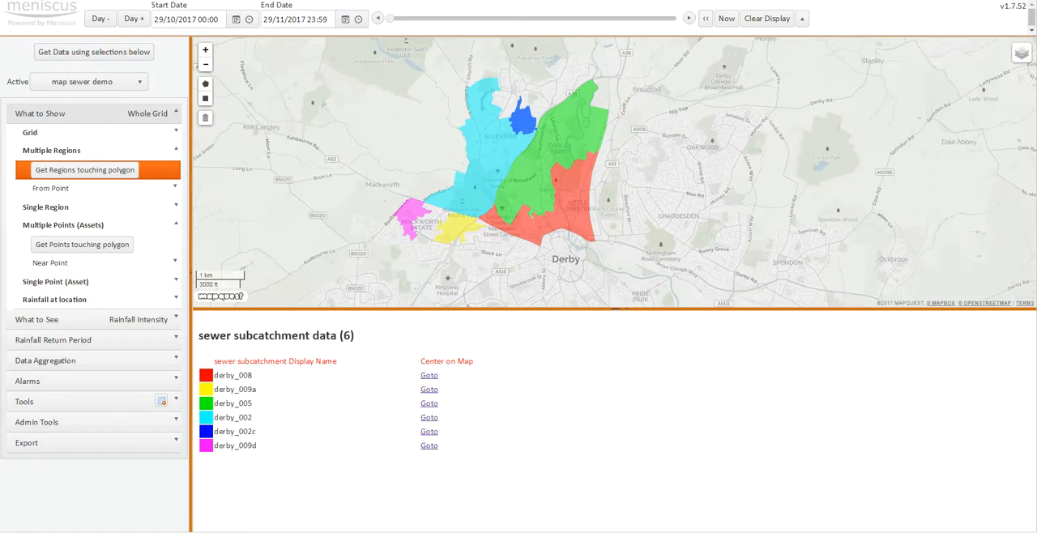
- Switch to MAP Sewer demo Pstn v1.csv in Excel and fit the Name and Identification\Description columns to their contents
drag(0, 136, 661, 68)
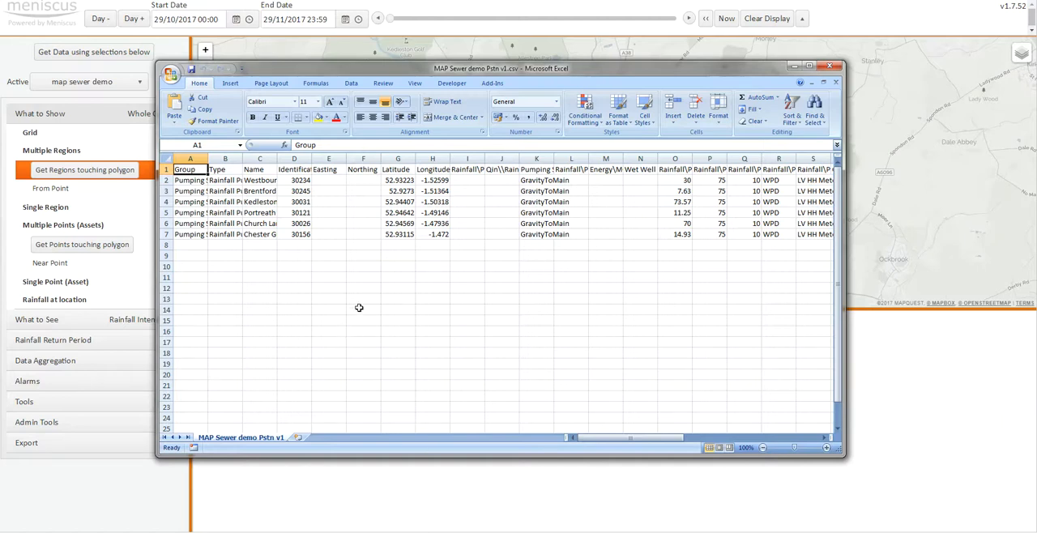
key(Right)
key(Right)
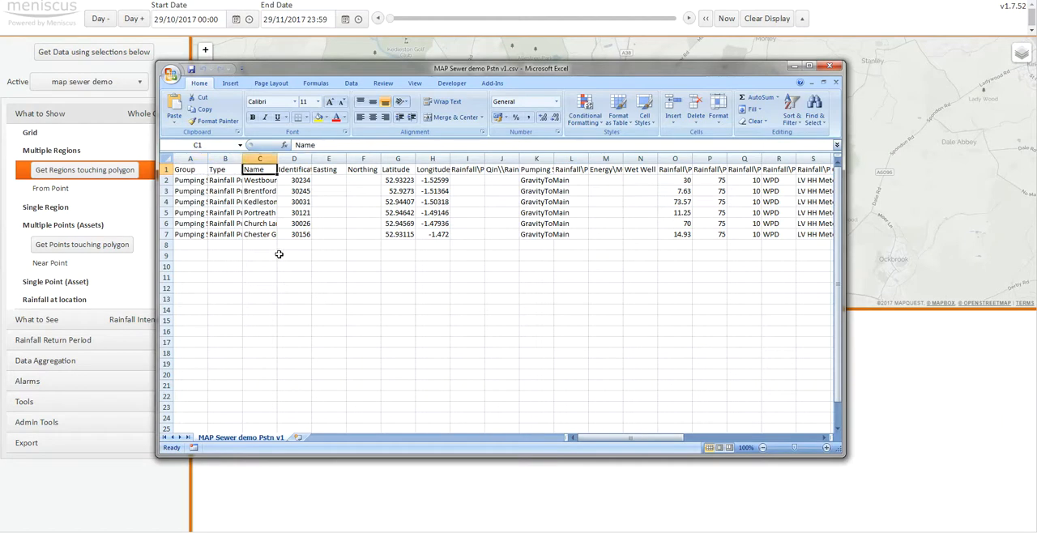
double_click(276, 159)
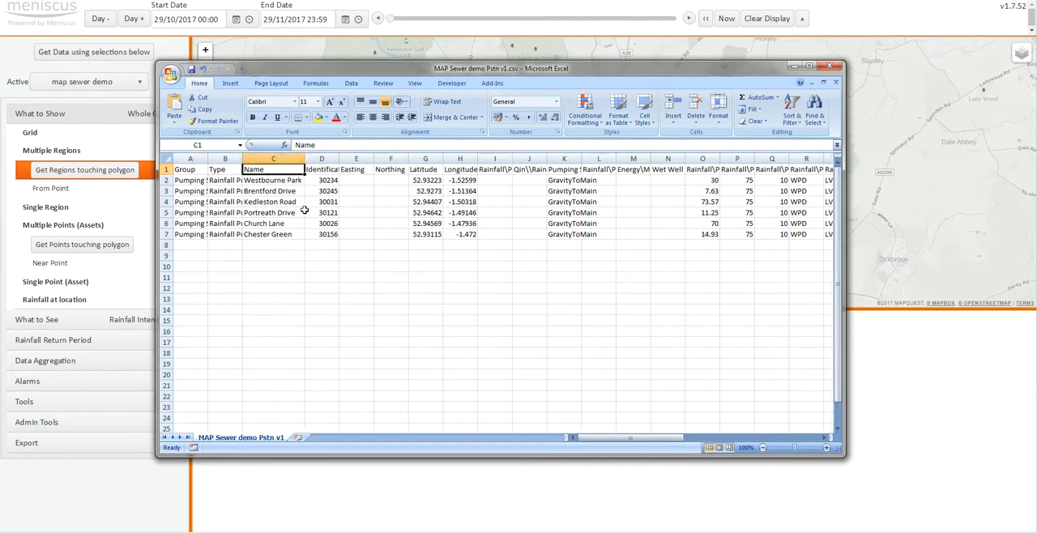
key(Right)
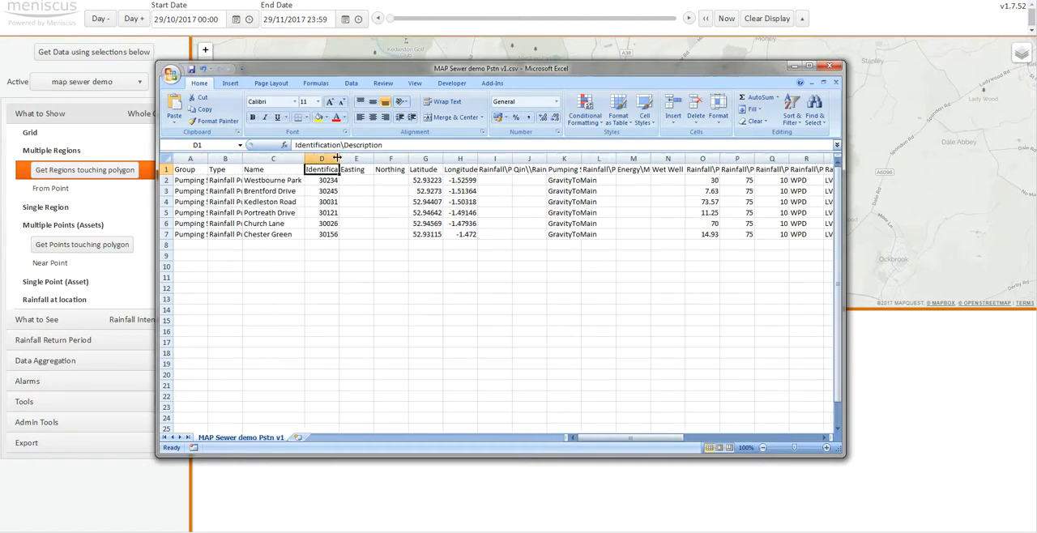
double_click(340, 159)
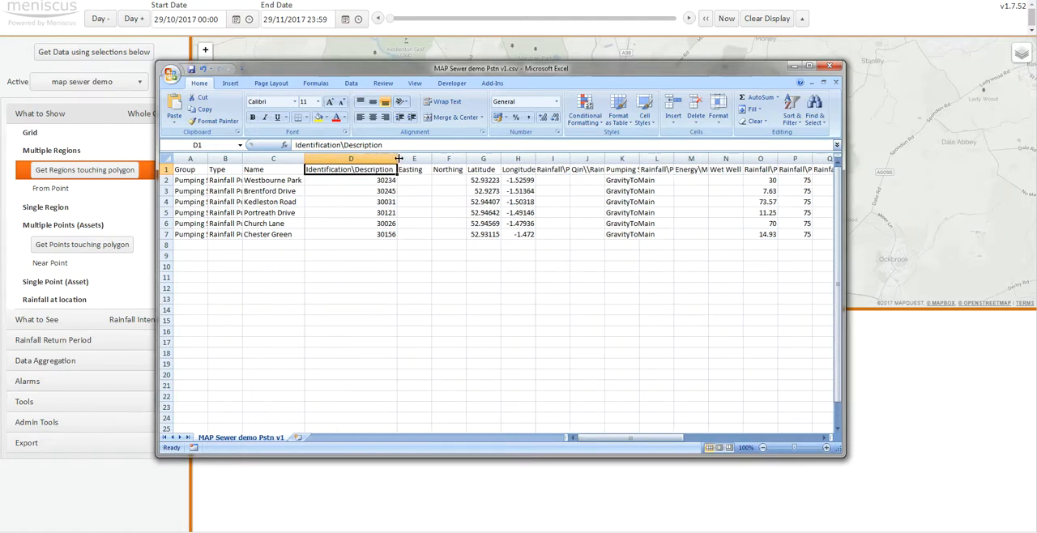
- Examine the row 1 headings from the location columns through the pumping station parameters to the individual pump parameters
key(Right)
key(Right)
key(Right)
key(Right)
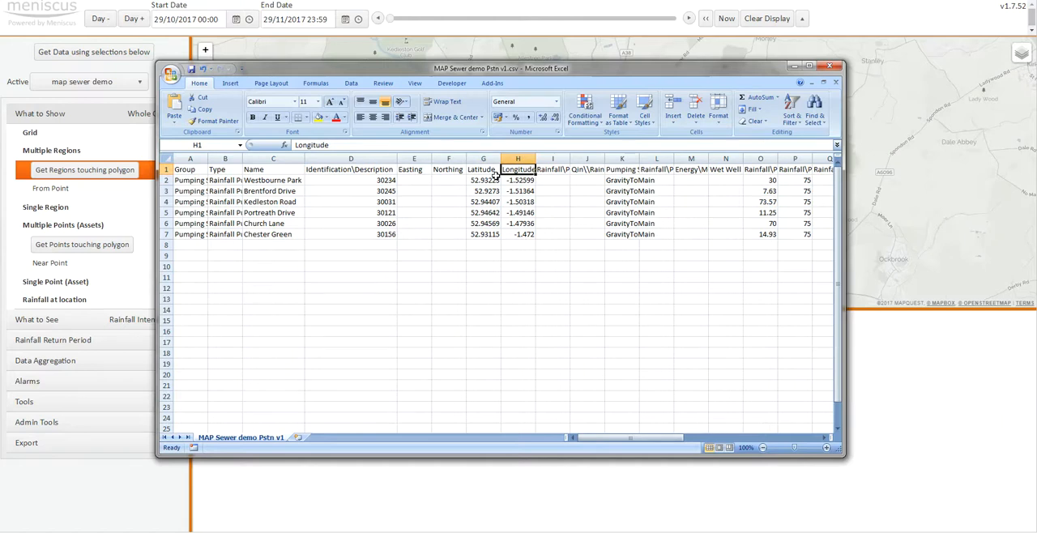
key(Right)
key(Right)
key(Right)
key(Right)
key(Right)
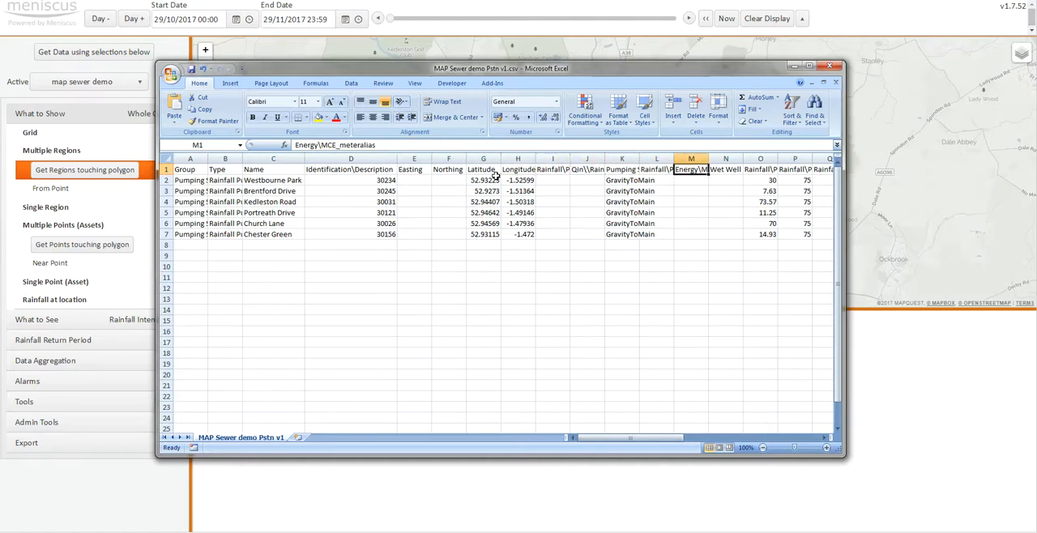
key(Right)
key(Right)
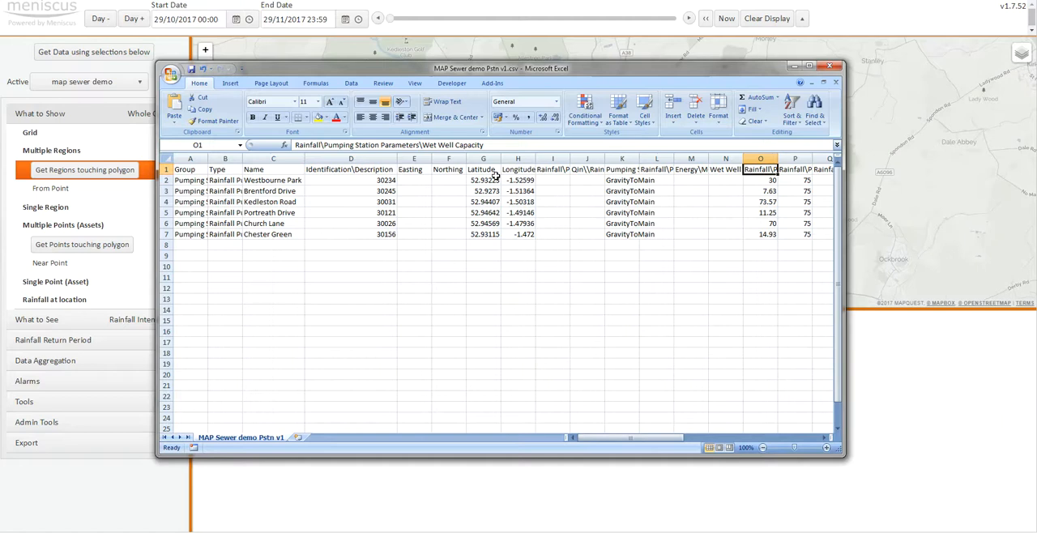
key(Right)
key(Right)
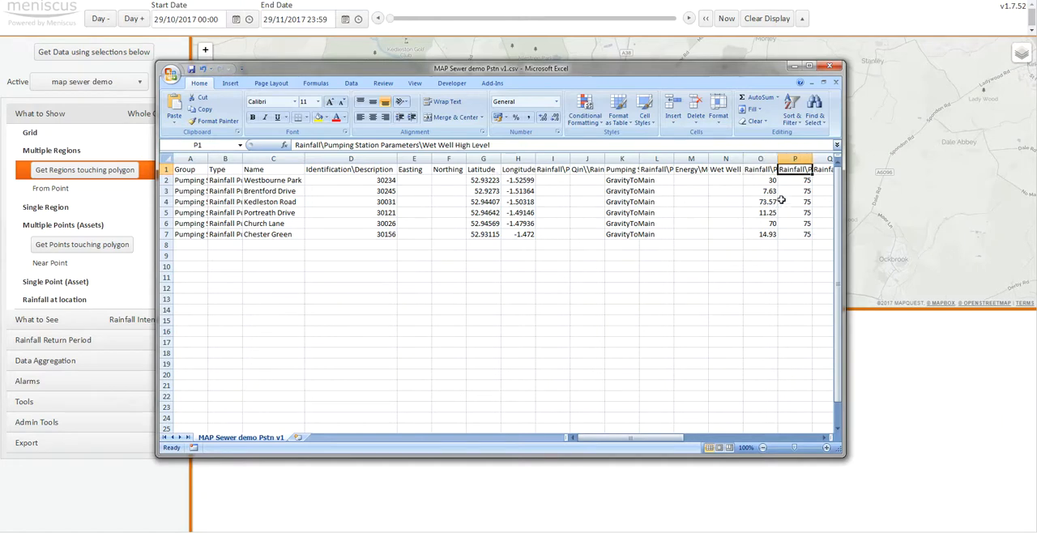
key(Right)
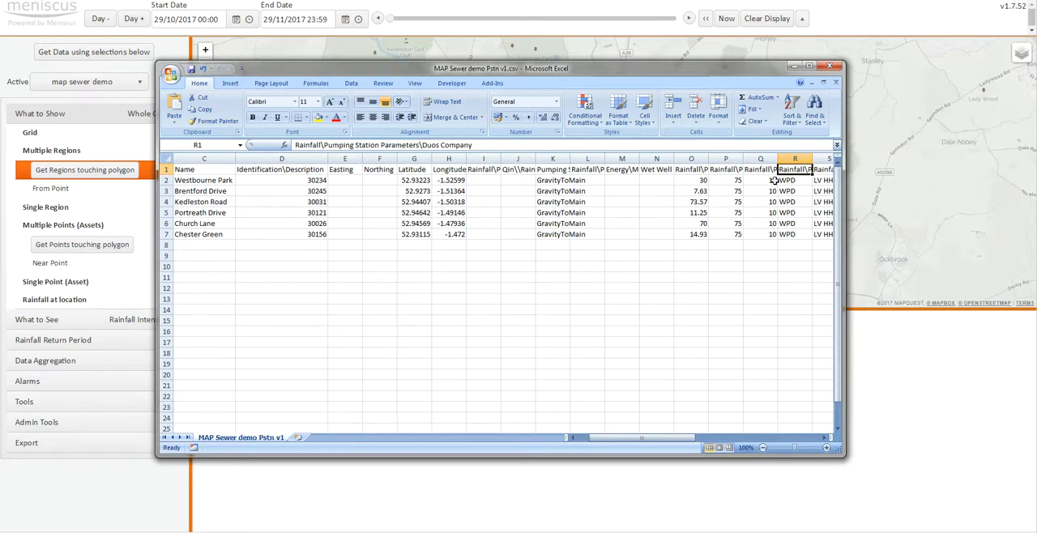
key(Right)
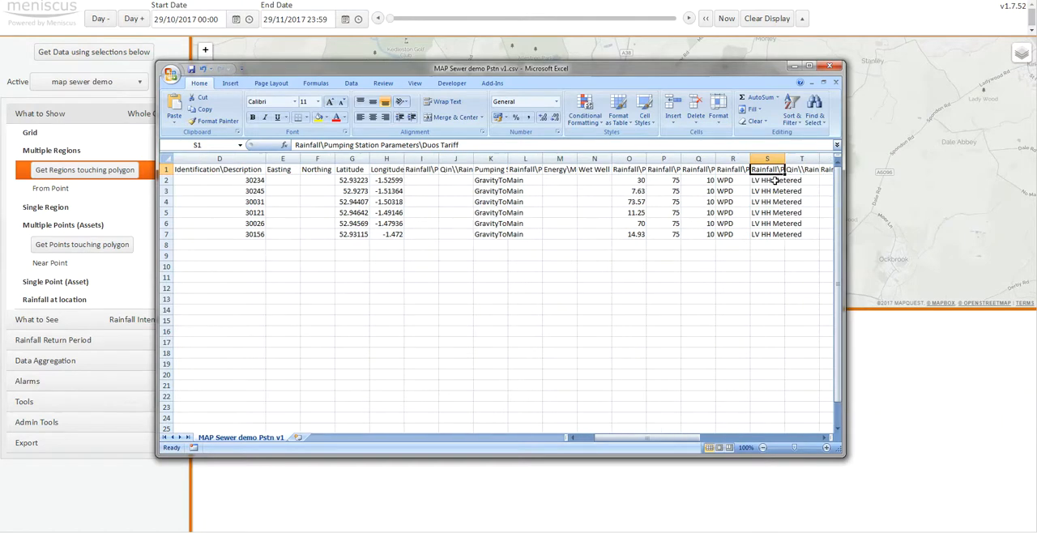
key(Right)
key(Right)
key(Right)
key(Right)
key(Right)
key(Right)
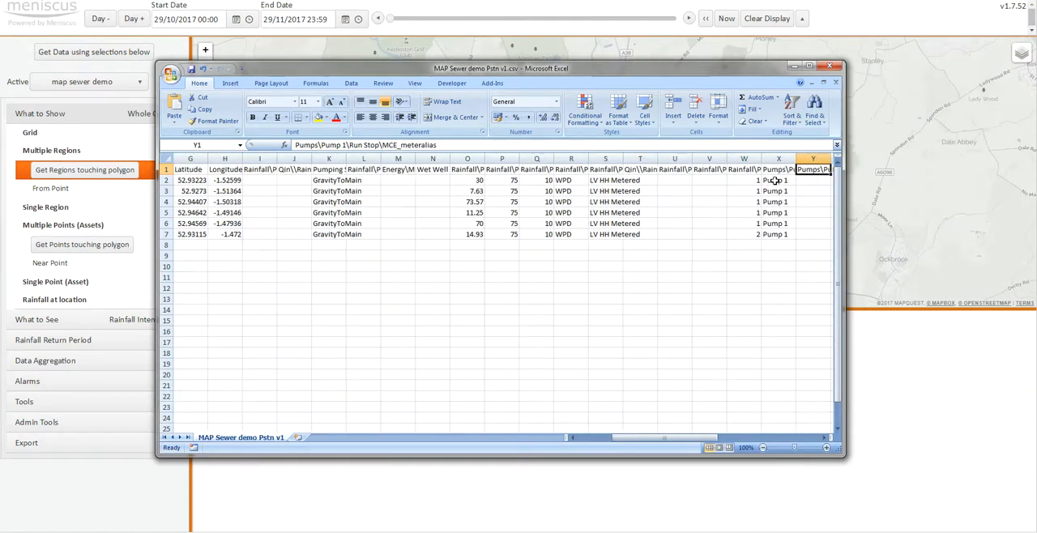
key(Right)
key(Right)
key(Right)
- Return to the first heading, Group, and close the CSV file without saving changes
key(Left)
key(Left)
key(Left)
key(Left)
key(Left)
key(Left)
key(Left)
key(Left)
key(Left)
key(Left)
key(Left)
key(Left)
key(Left)
key(Left)
key(Left)
key(Left)
key(Left)
key(Left)
key(Left)
key(Left)
key(Left)
key(Left)
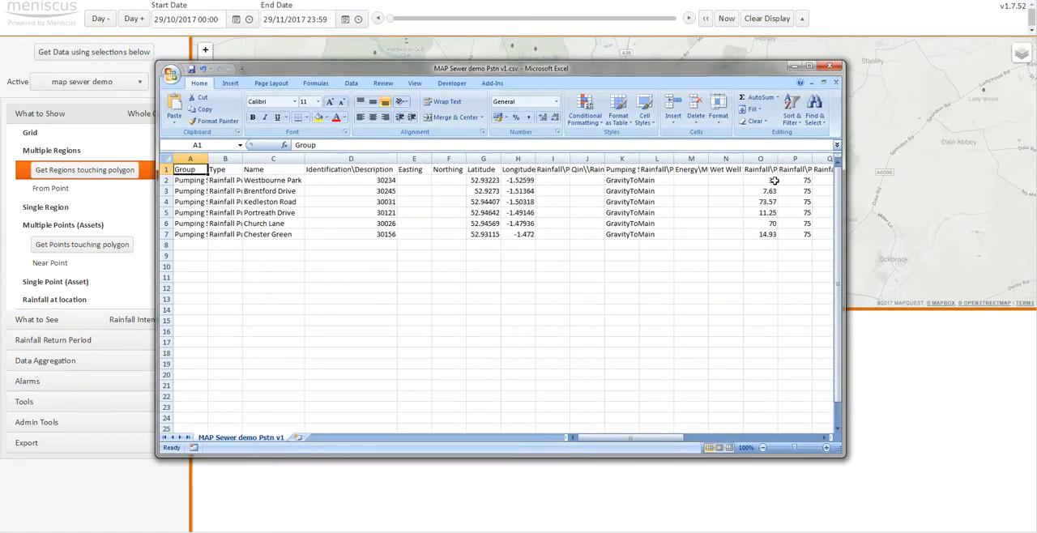
click(835, 85)
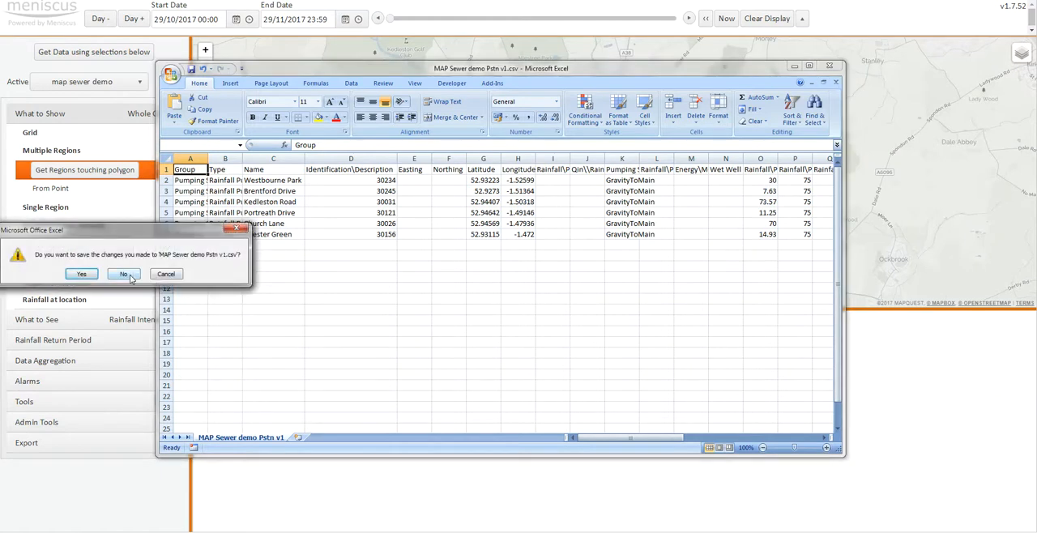
click(126, 274)
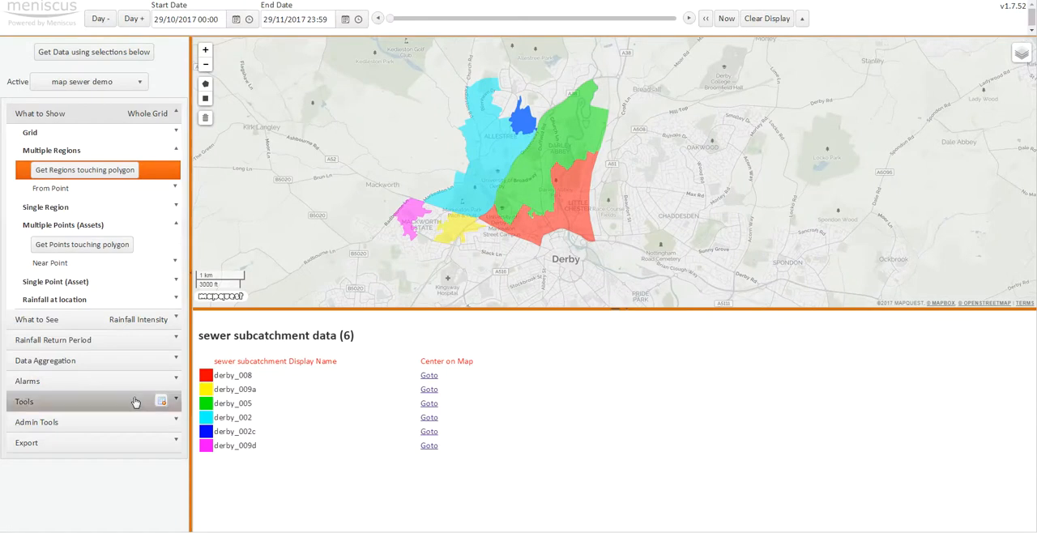
- Set up a file import with Pumping Station as the geometry type
click(164, 422)
click(91, 465)
click(160, 481)
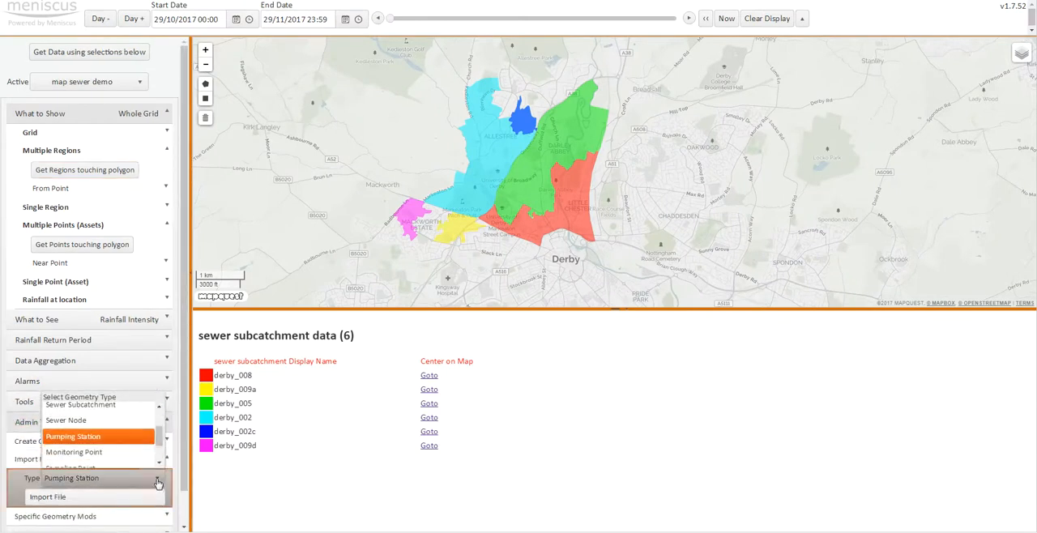
scroll(158, 433, up, 2)
scroll(158, 433, down, 2)
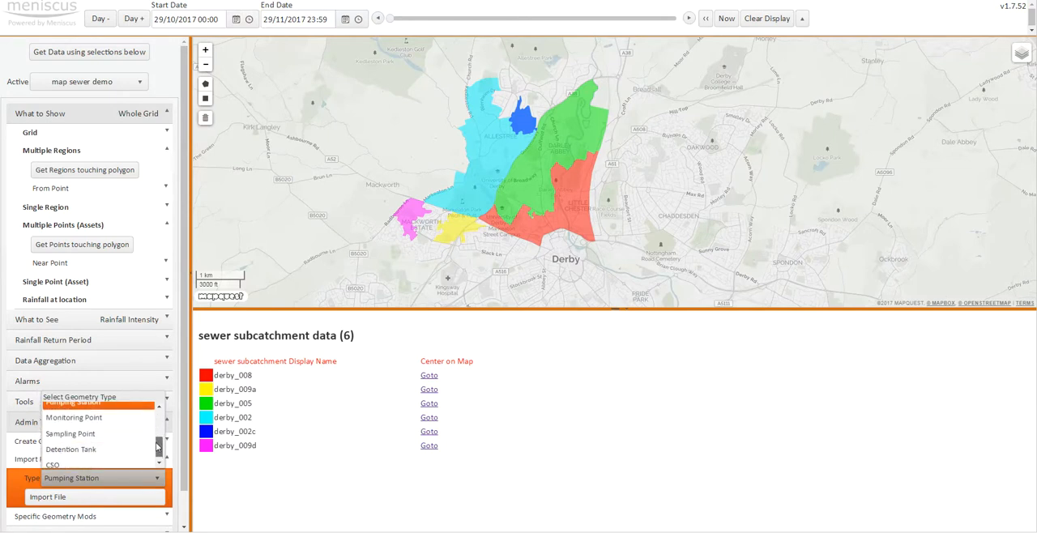
click(99, 426)
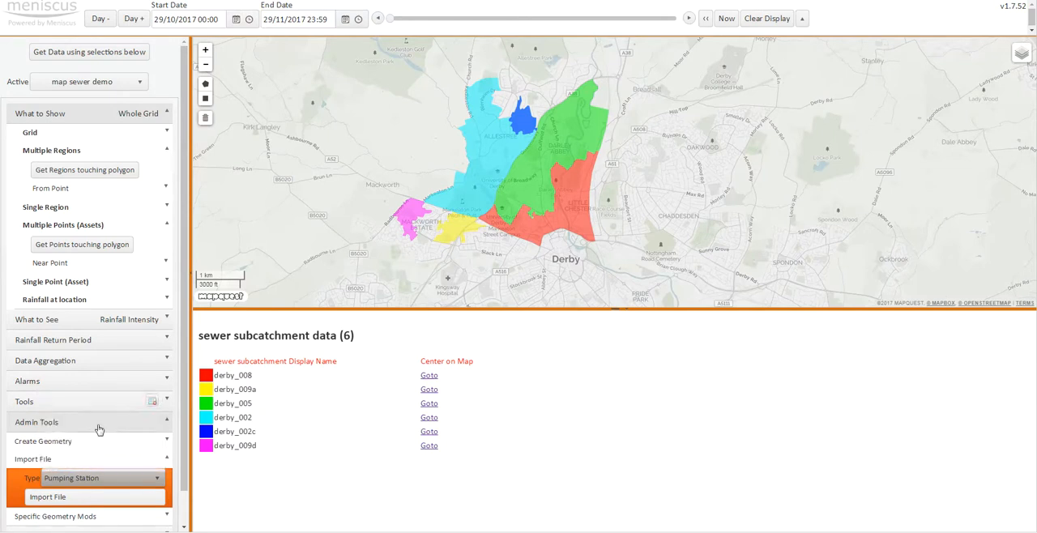
- Import MAP Sewer demo Pstn v1.csv as pumping station data
click(97, 495)
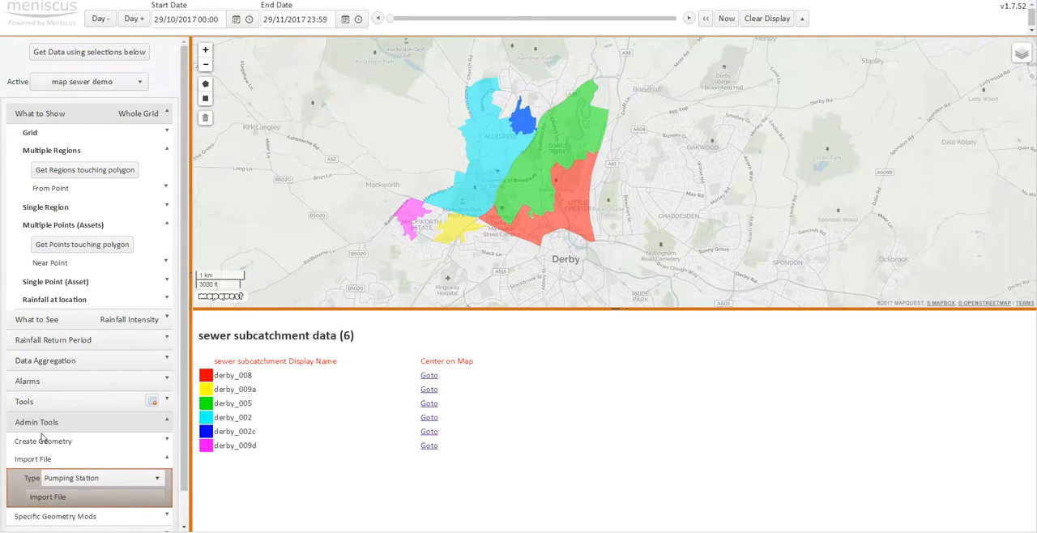
click(518, 133)
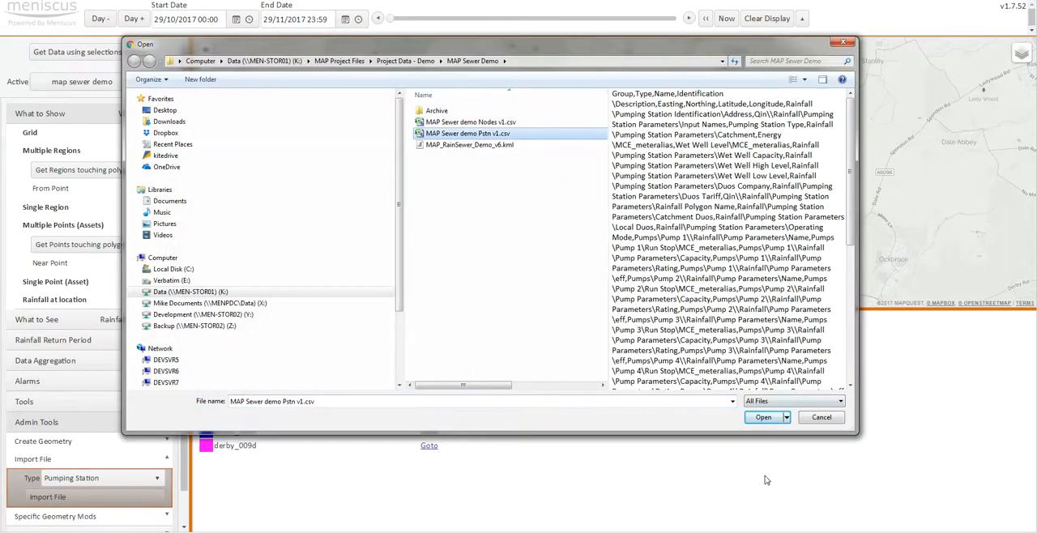
click(764, 418)
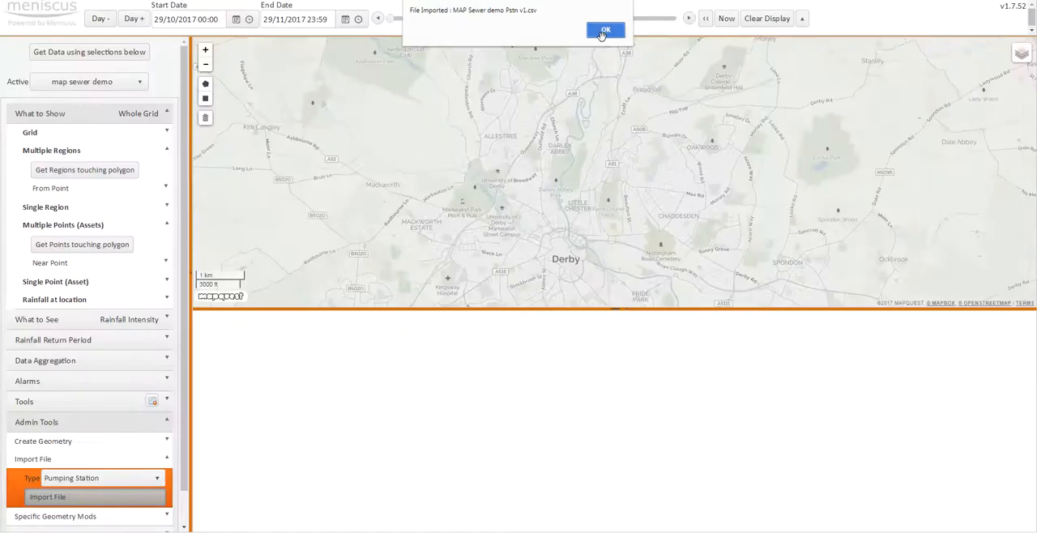
click(599, 33)
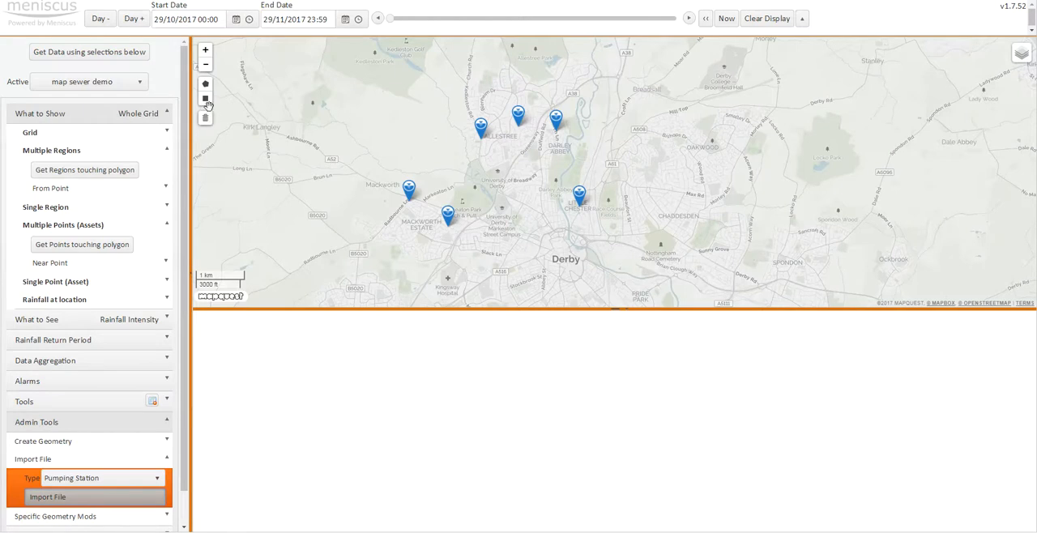
- Clear the map display and draw a selection rectangle around Derby and its northern and western suburbs
click(768, 20)
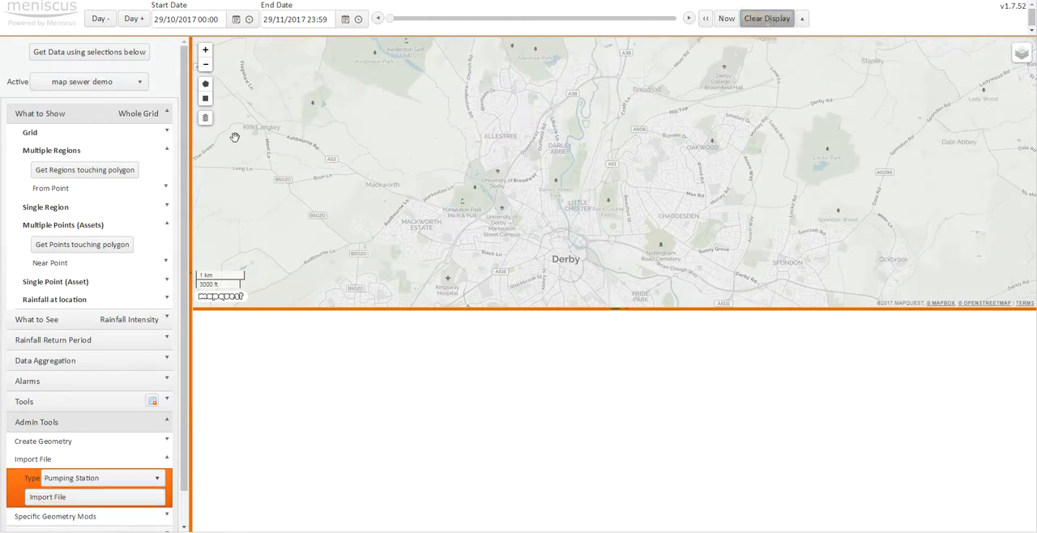
click(205, 98)
drag(365, 54, 717, 300)
- Get the regions and points touching the drawn rectangle, and remove the rectangle from the map
click(80, 169)
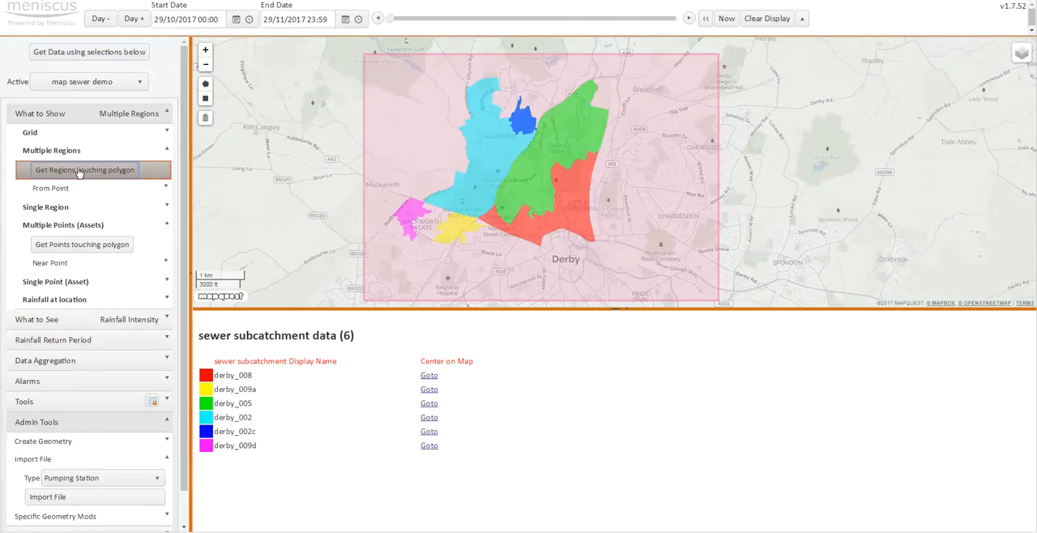
click(81, 252)
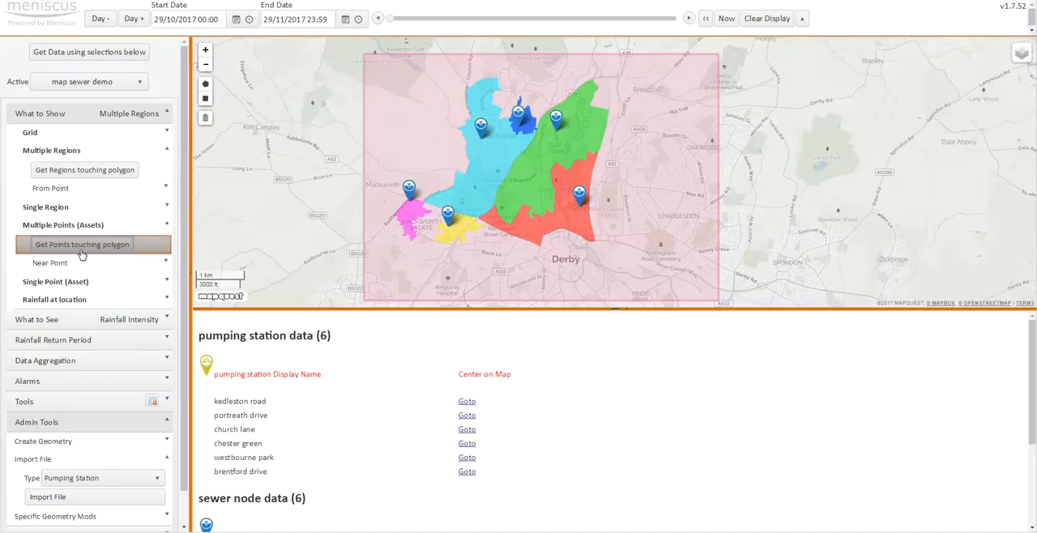
click(205, 118)
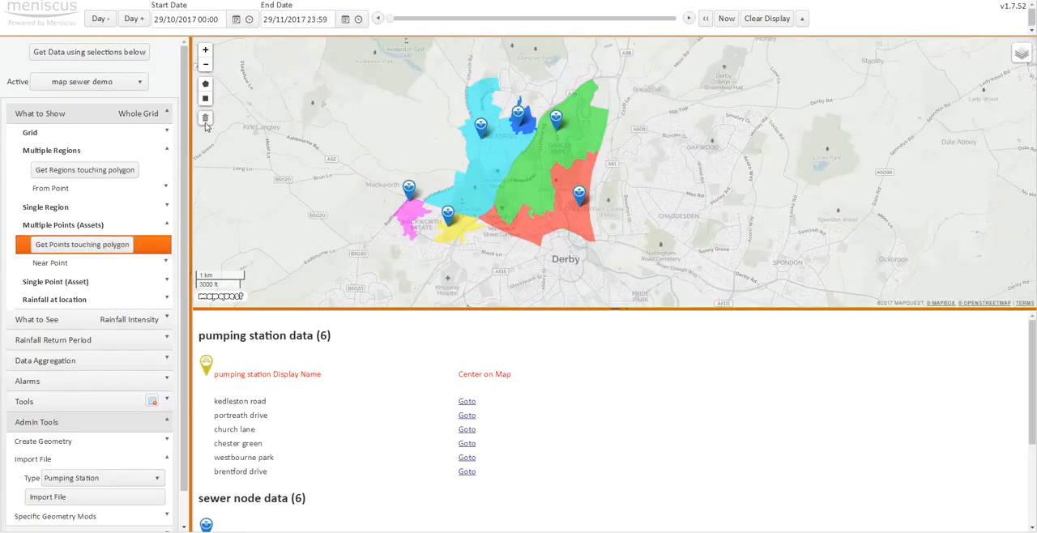
- Toggle the visibility of the Sewer Node and Pumping Station layers to compare their markers on the map
mouse_move(1010, 65)
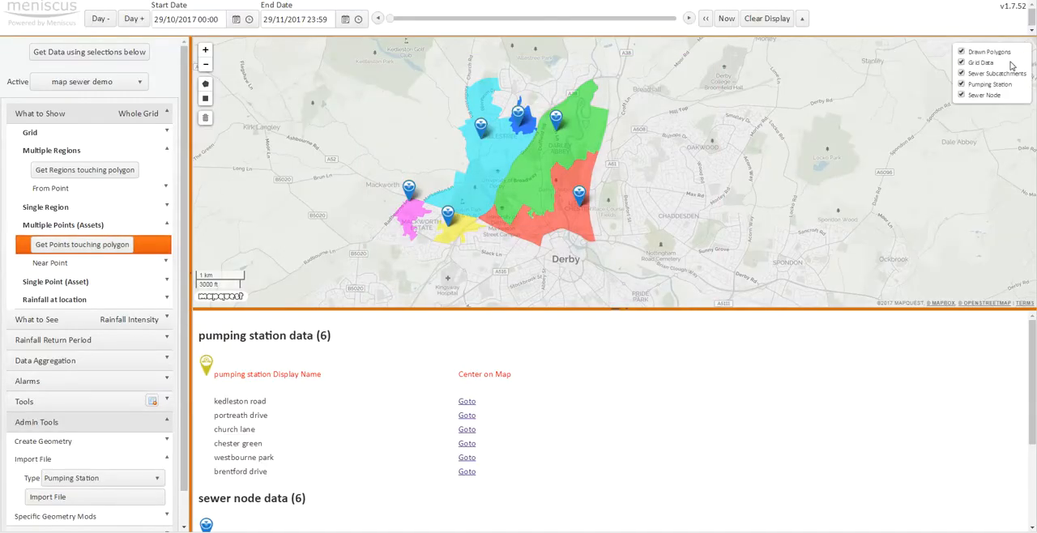
click(981, 96)
click(979, 89)
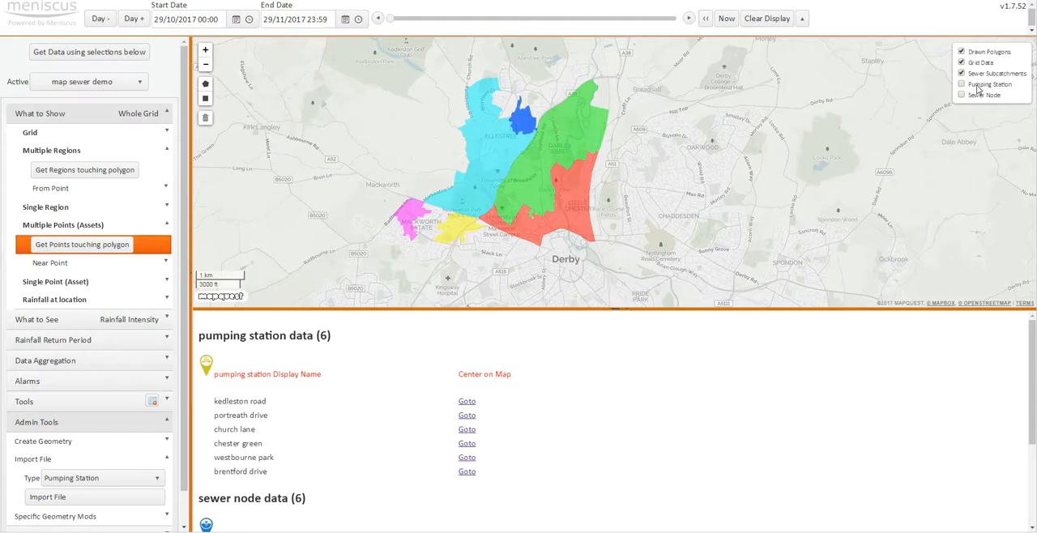
click(979, 86)
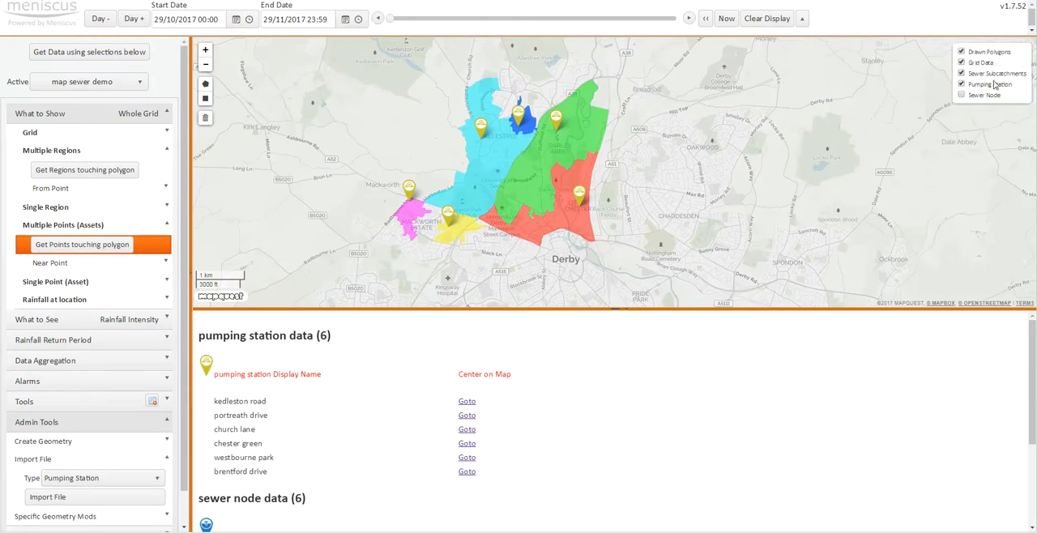
click(982, 97)
click(981, 98)
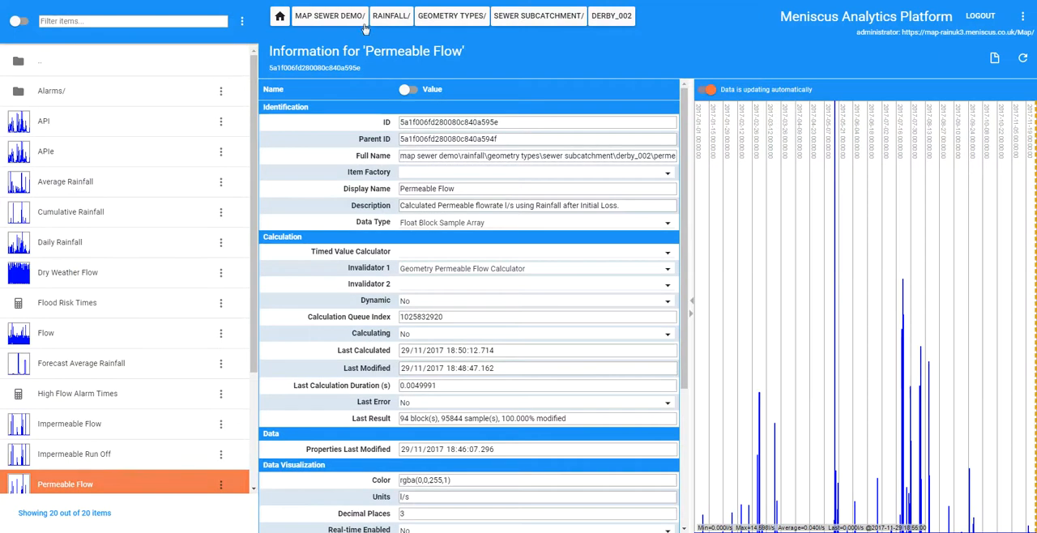
- Browse to the Pumping Station geometry folder and review the properties of the Brentford Drive station
click(539, 16)
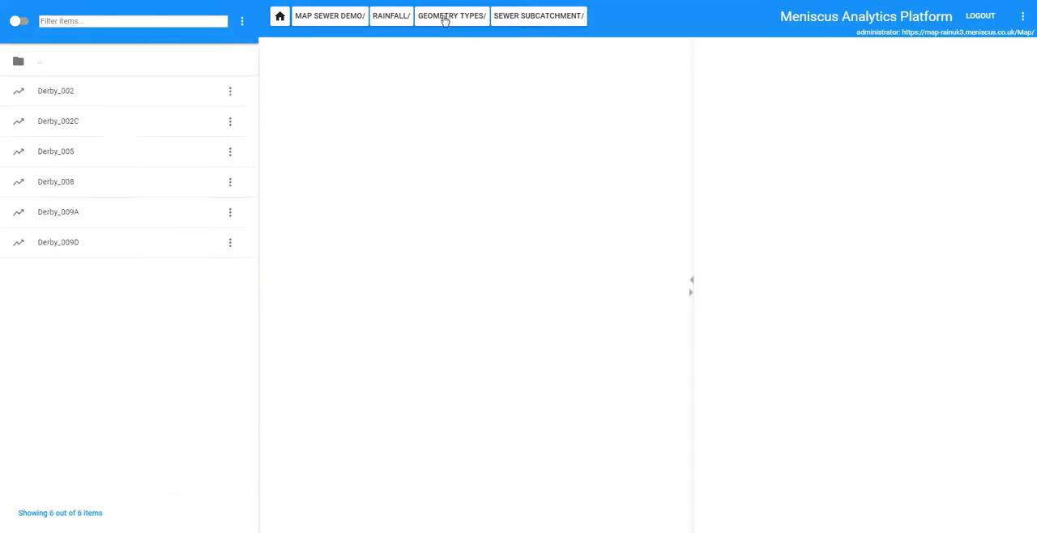
click(452, 19)
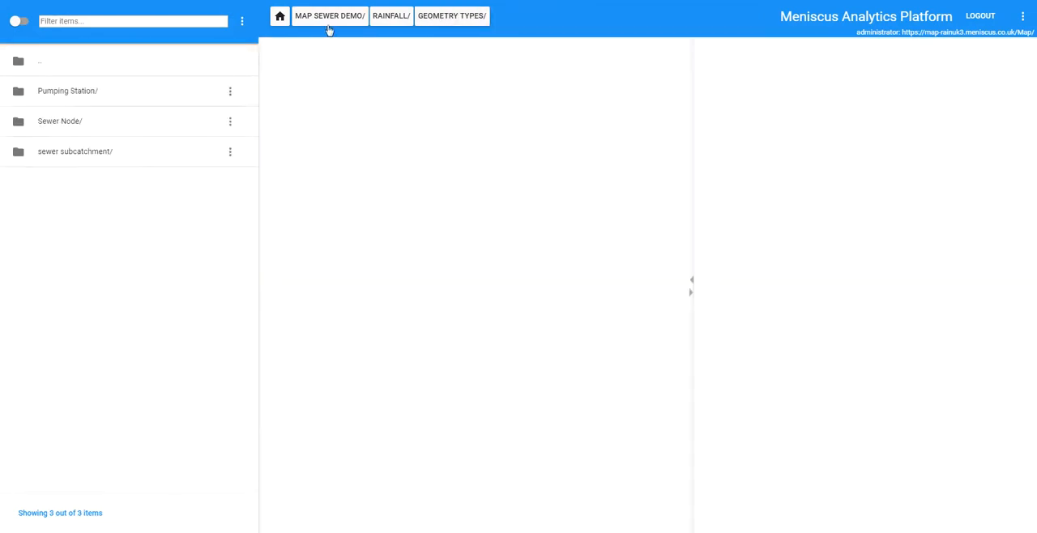
double_click(84, 92)
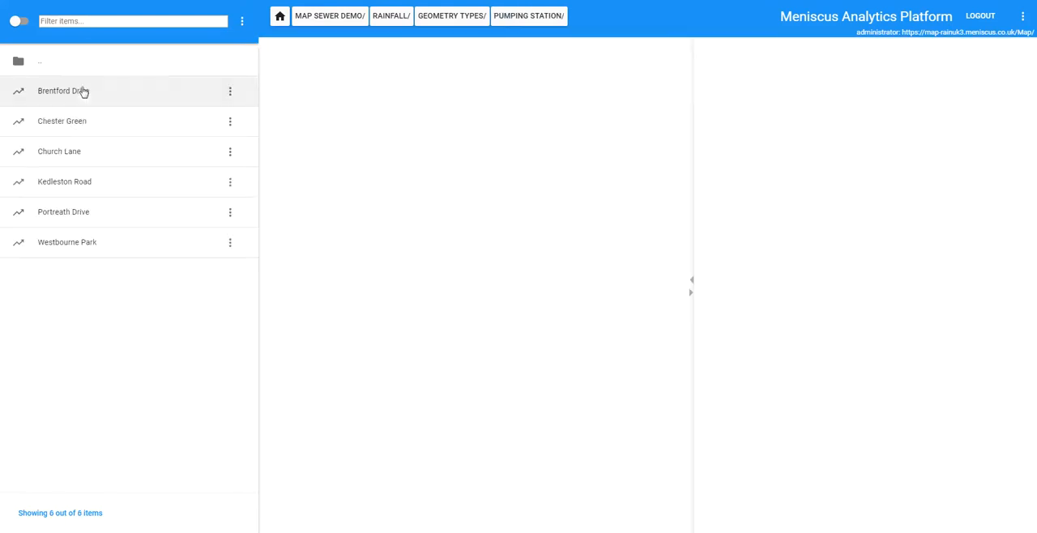
click(64, 91)
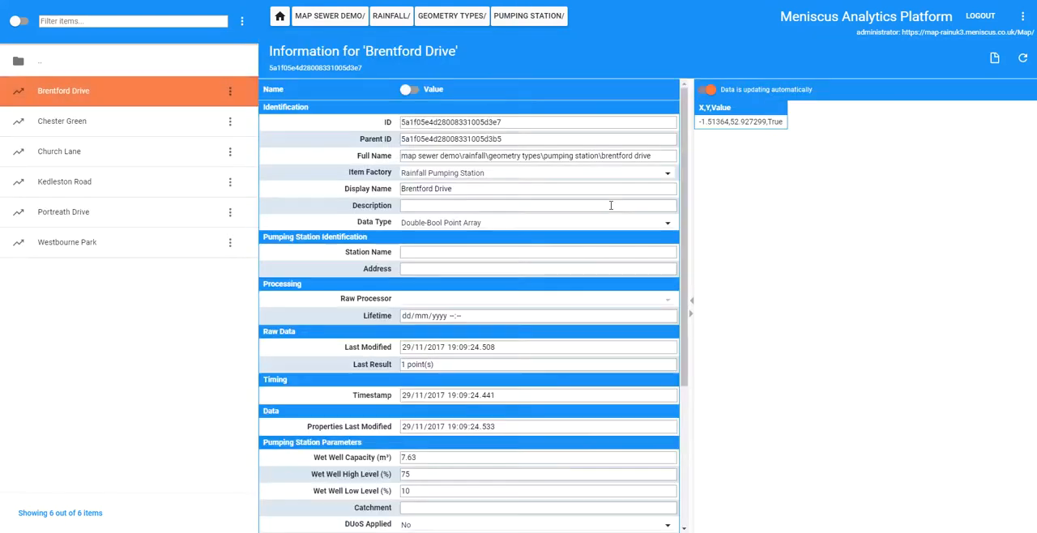
scroll(687, 154, down, 3)
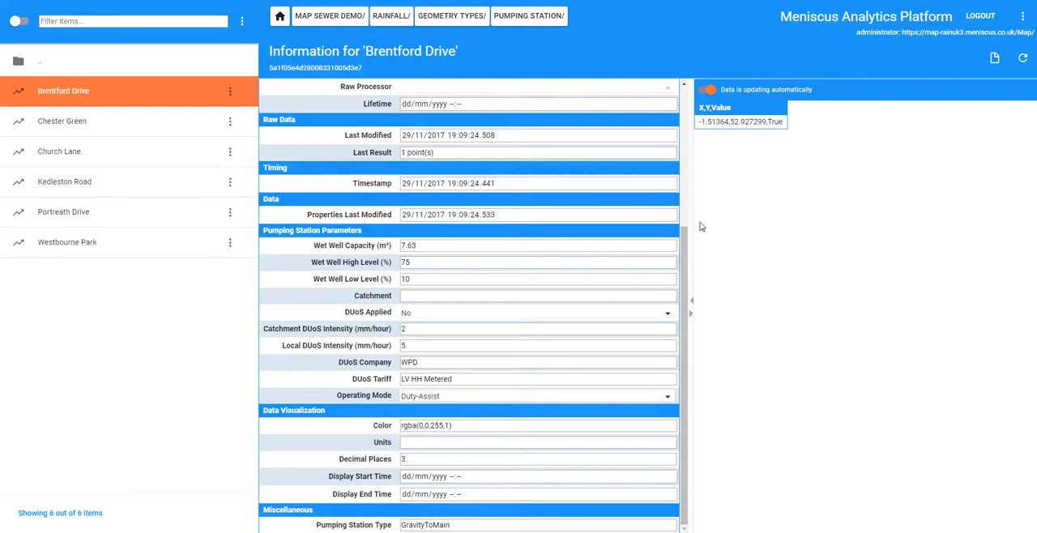
- List the items inside Brentford Drive and examine the calculation settings of its Qin item
double_click(63, 94)
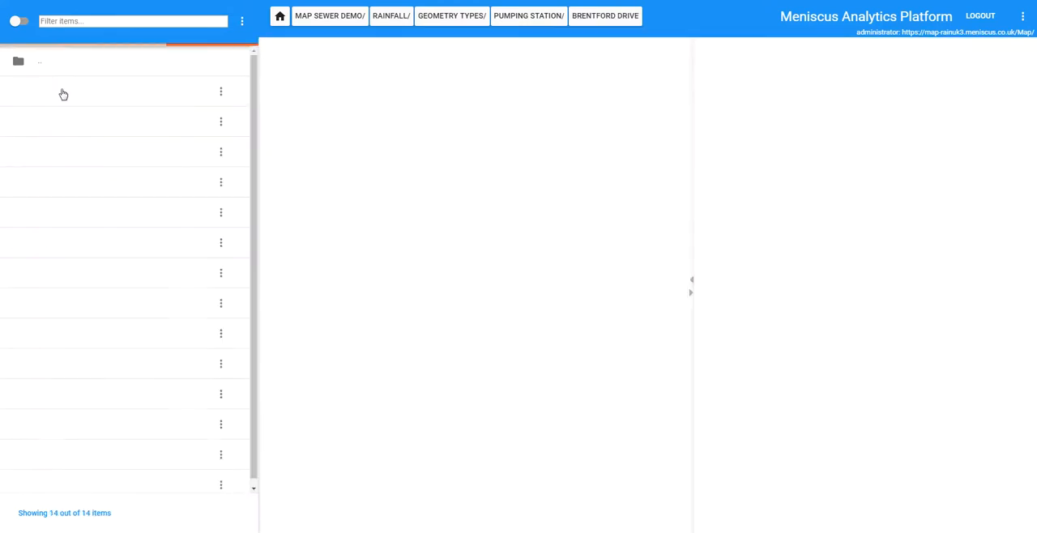
scroll(256, 133, down, 1)
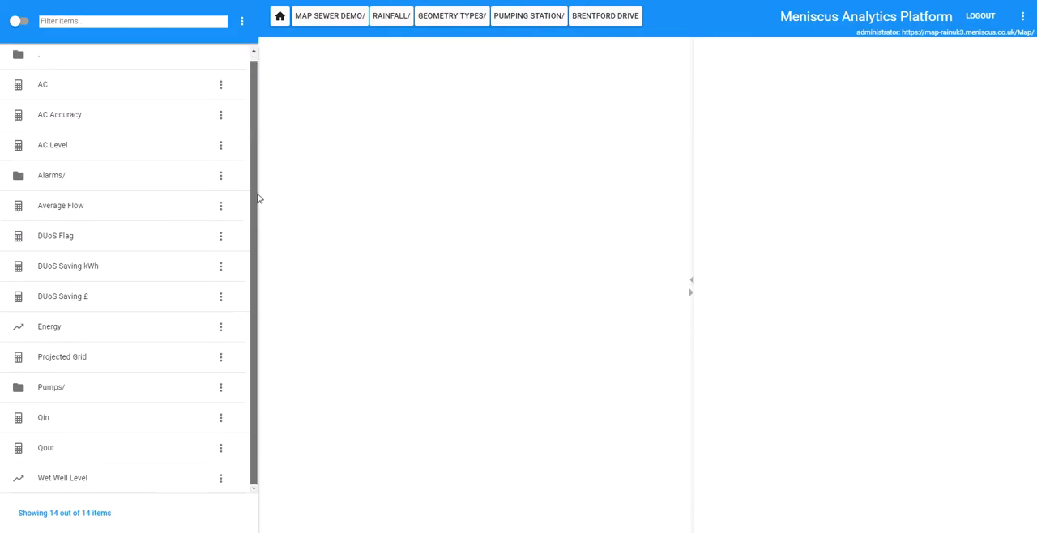
click(49, 423)
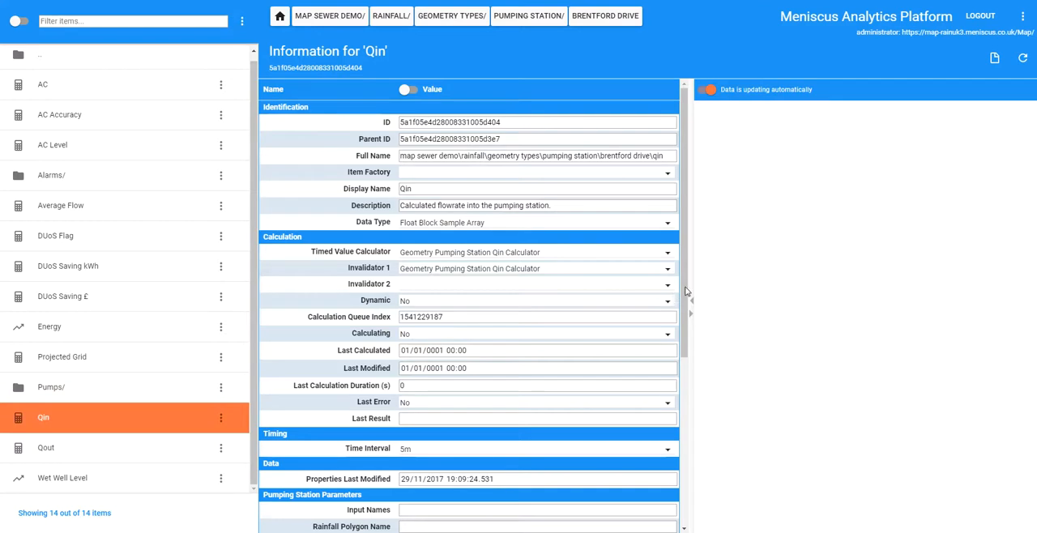
scroll(693, 367, down, 3)
scroll(681, 300, up, 3)
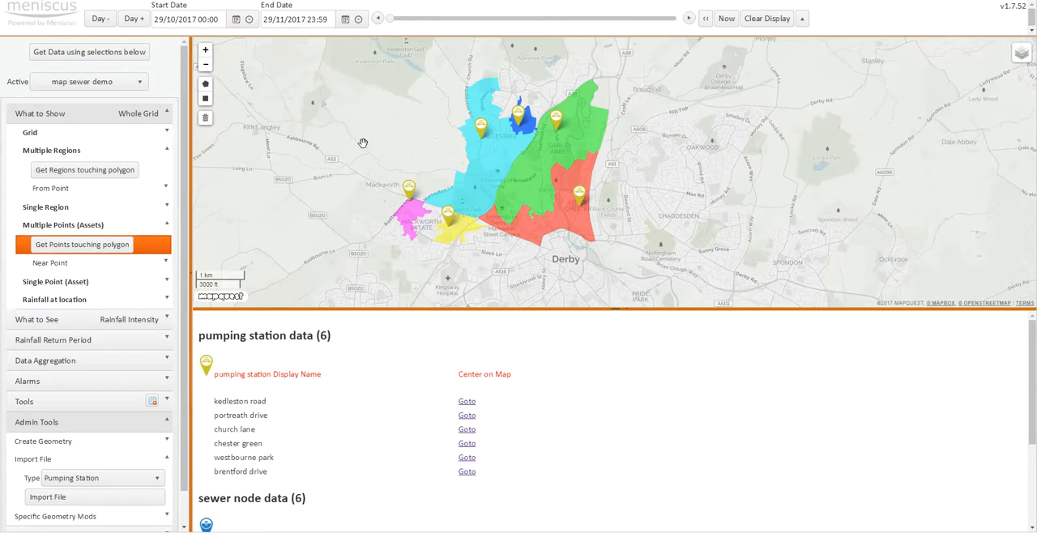
- Open the conduit and Qin entry tools of the sewer configuration in the map's geometry modifications
scroll(127, 500, down, 1)
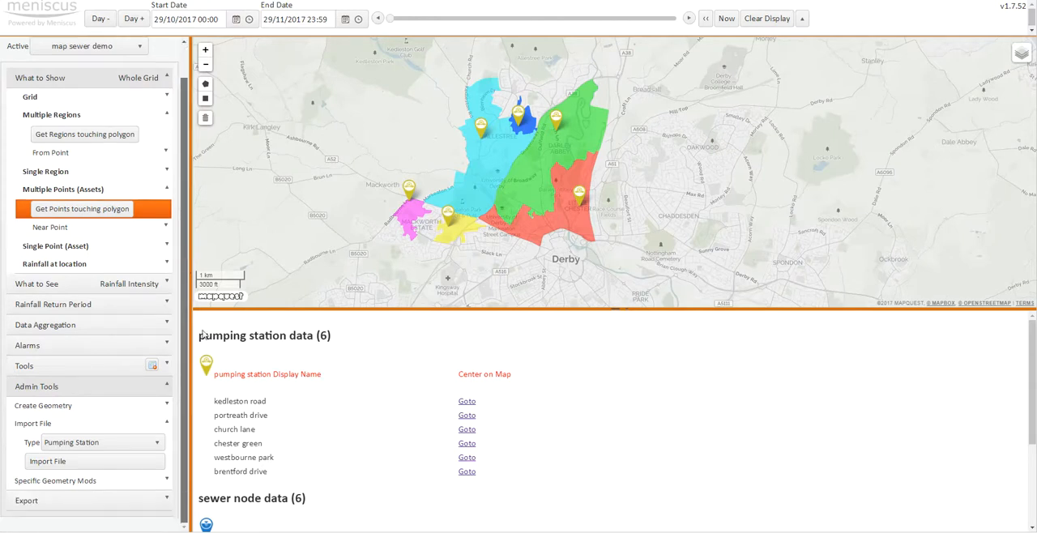
click(108, 482)
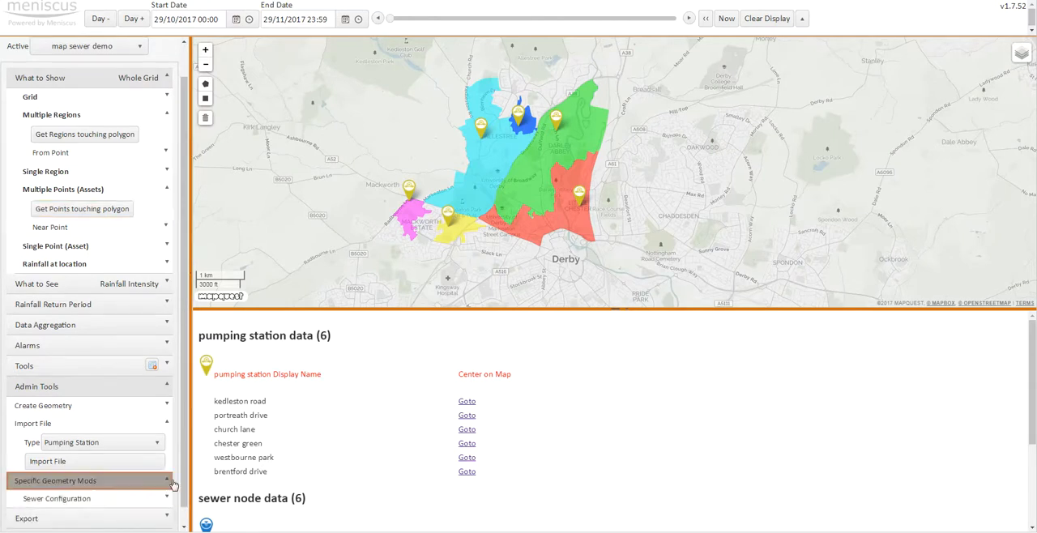
scroll(106, 486, down, 1)
click(81, 481)
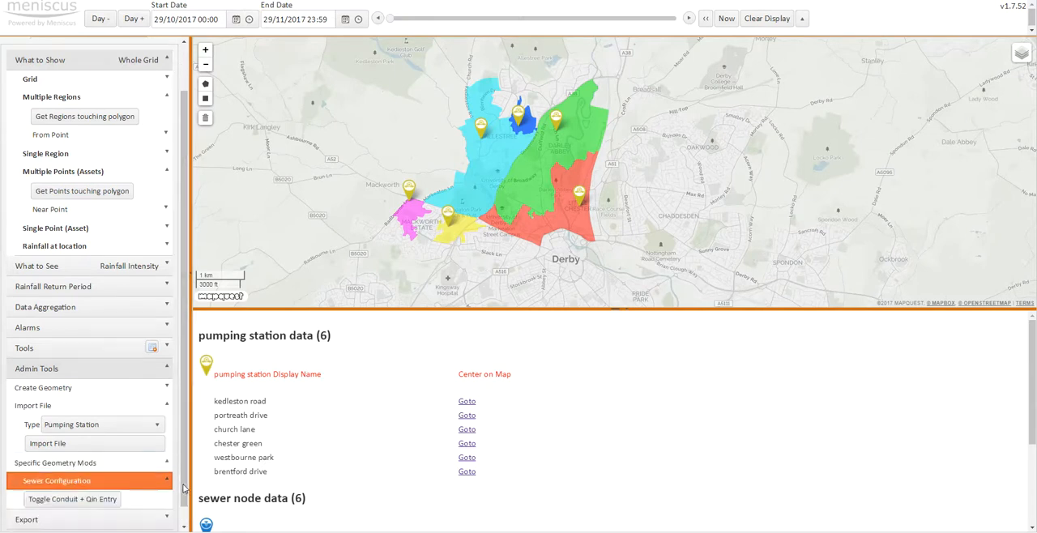
click(136, 504)
scroll(175, 518, down, 4)
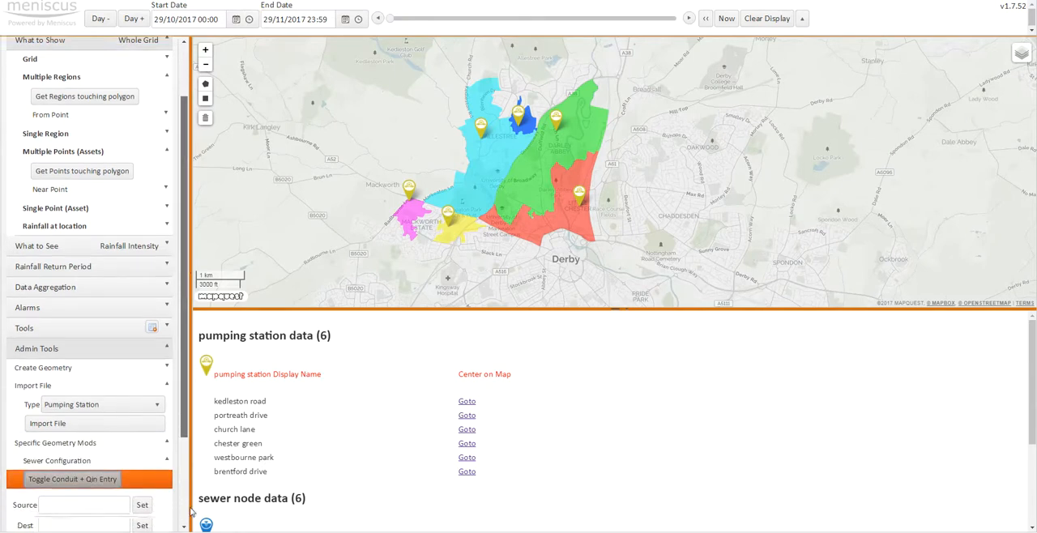
- Set subcatchment derby_009d as source and Westbourne Park as destination, and update the destination's Qin
click(411, 216)
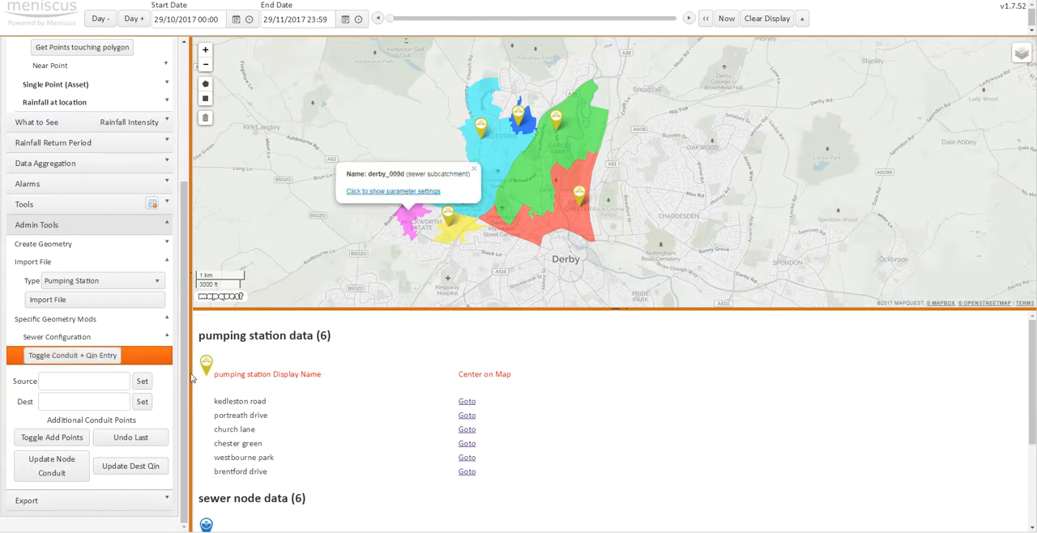
click(142, 382)
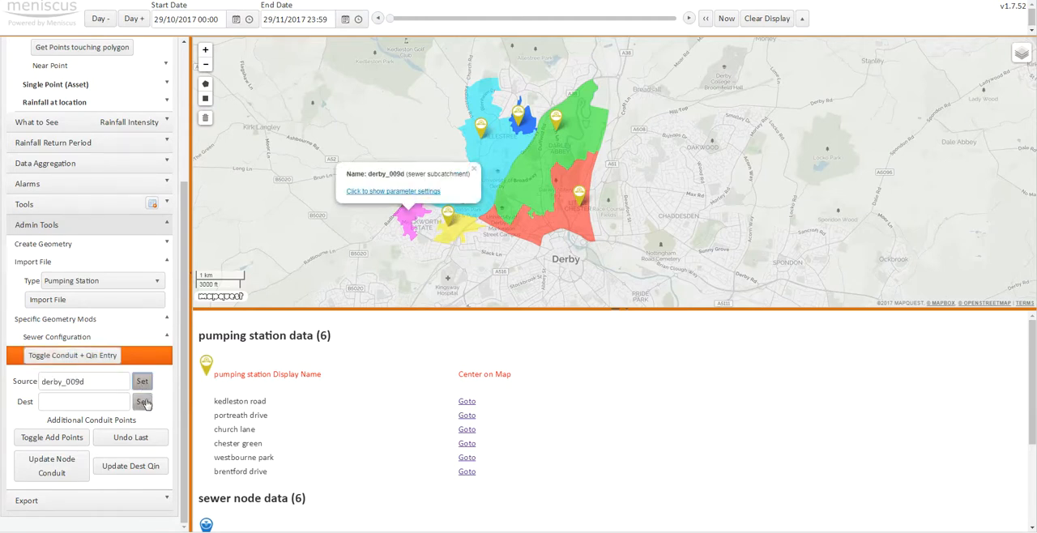
click(474, 168)
click(410, 197)
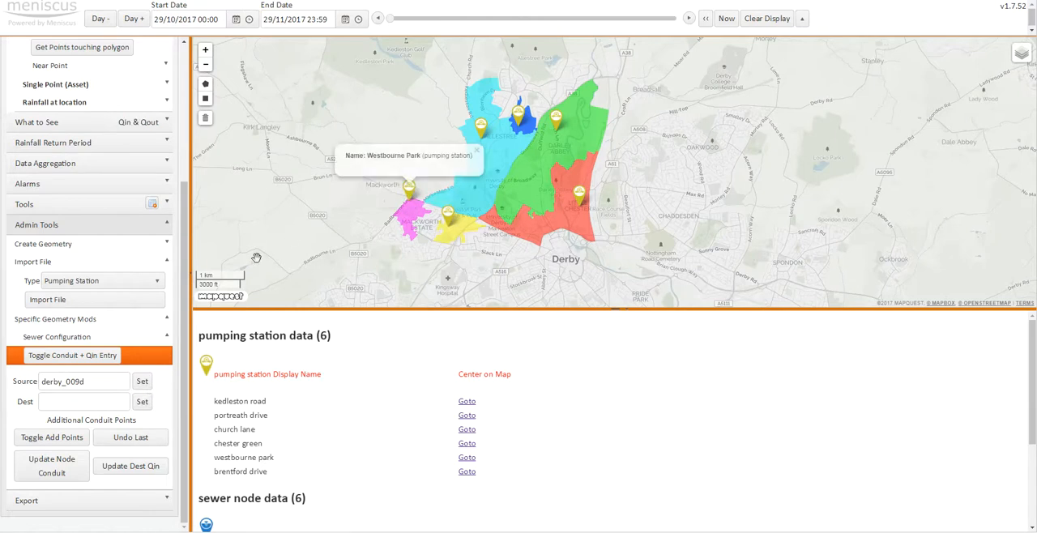
click(142, 402)
click(149, 465)
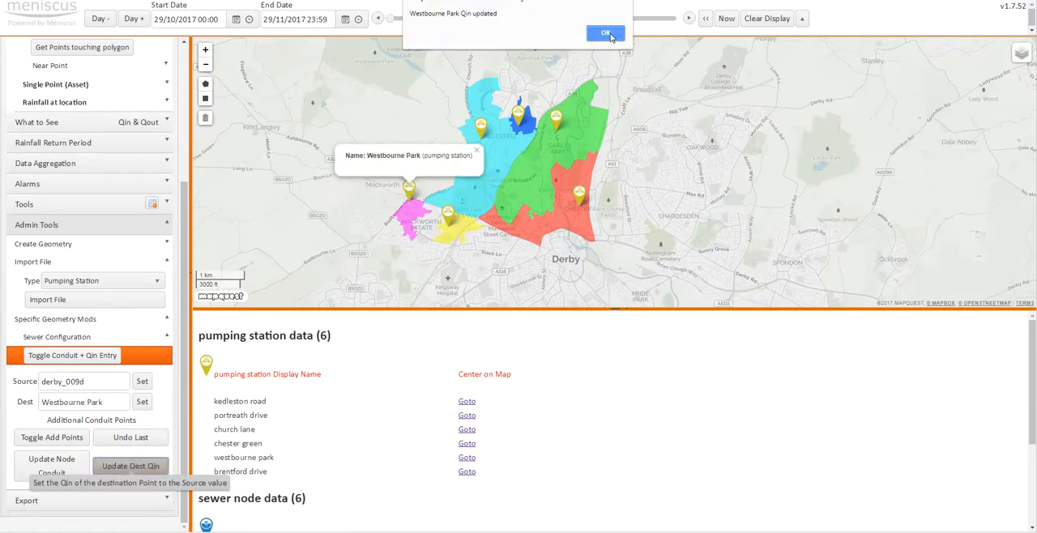
click(606, 34)
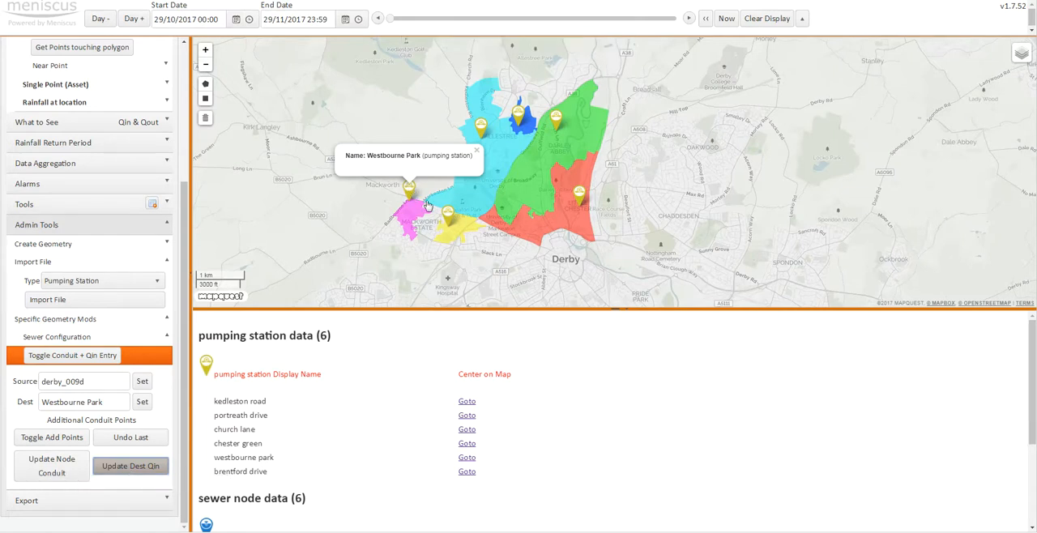
click(478, 152)
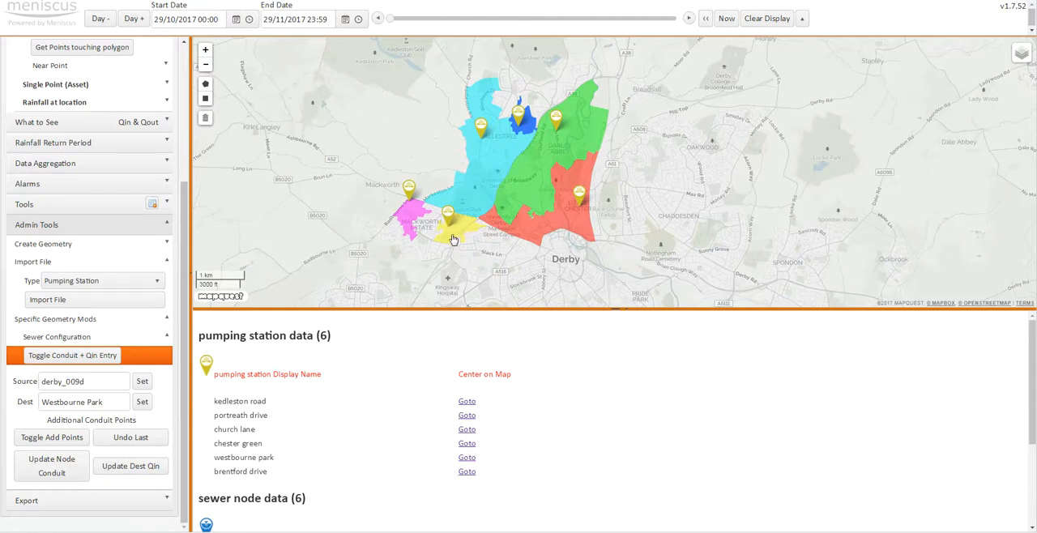
- Set subcatchment derby_009a as source and Brentford Drive as destination, and update the destination's Qin
click(453, 235)
click(142, 380)
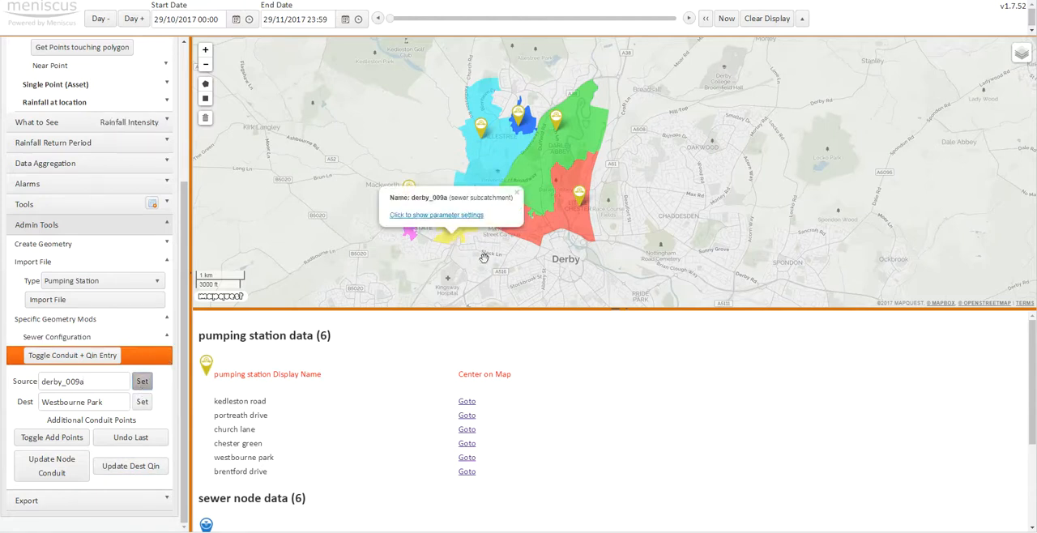
click(517, 197)
click(448, 213)
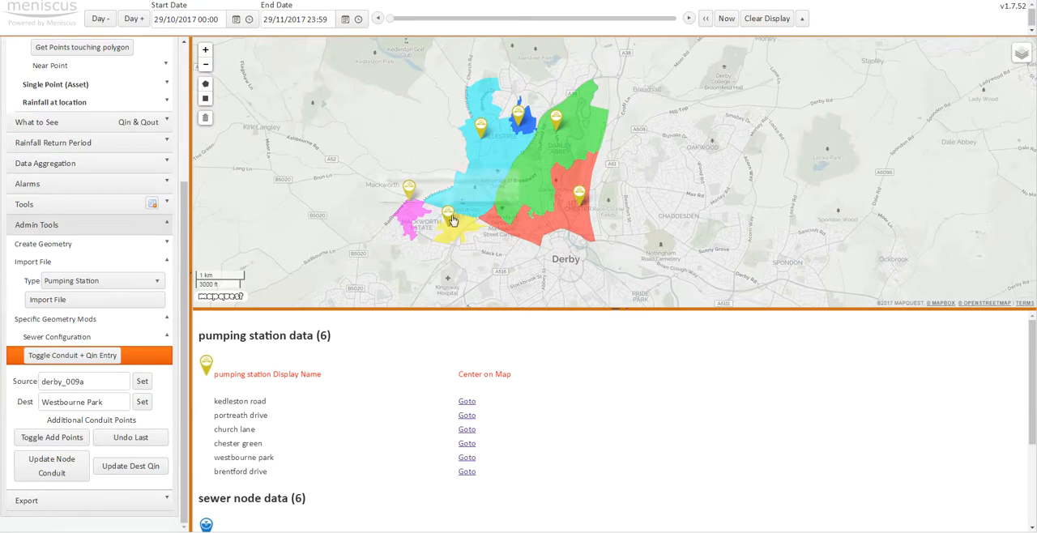
click(143, 405)
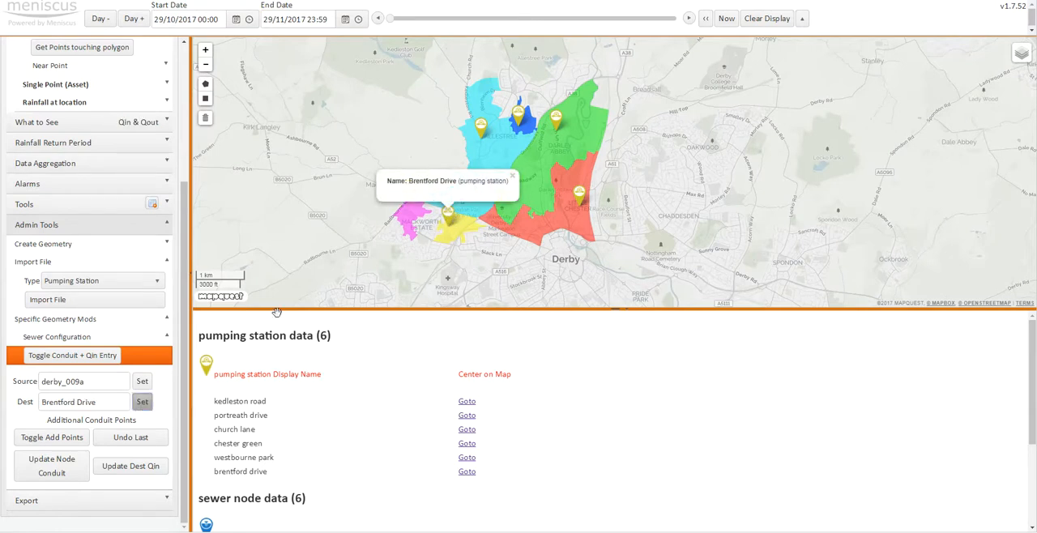
click(147, 463)
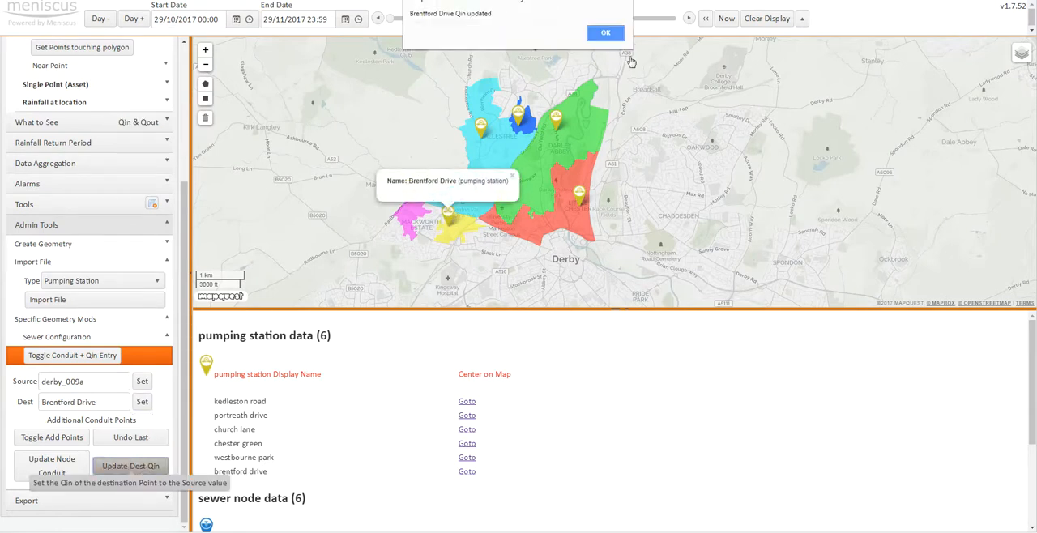
click(604, 34)
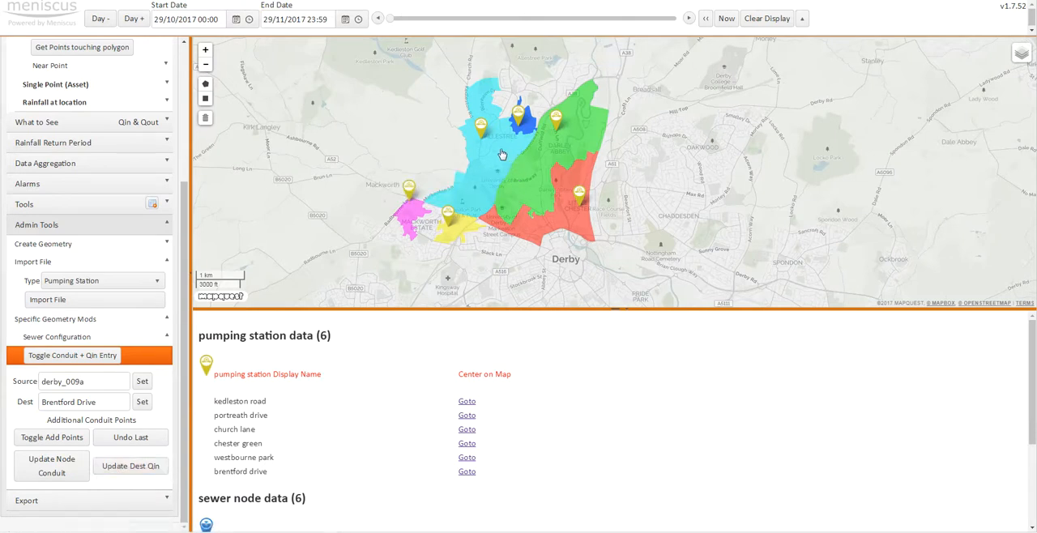
- Set subcatchment derby_002 as source and Kedleston Road as destination, and update the destination's Qin
click(501, 156)
click(142, 381)
click(563, 109)
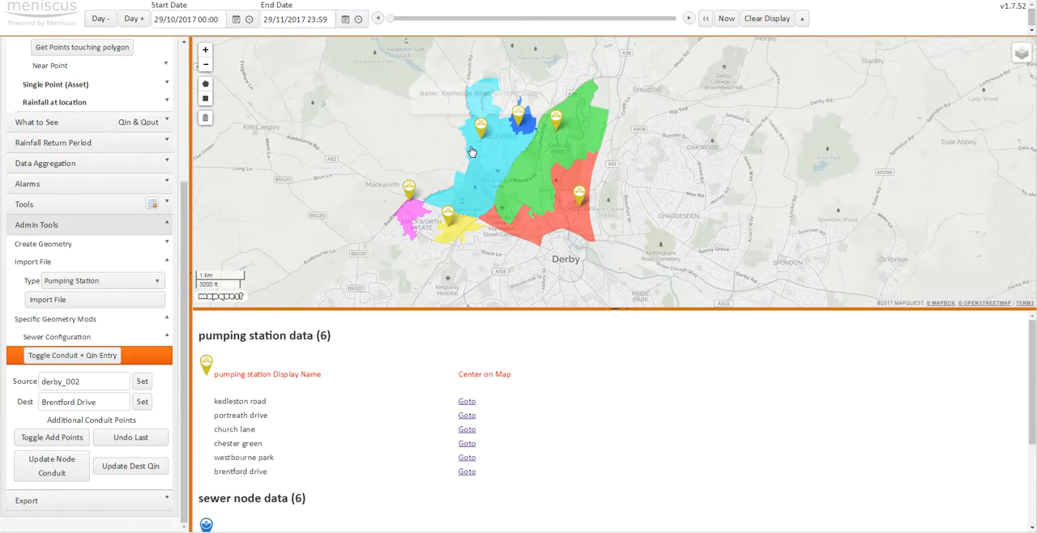
click(142, 401)
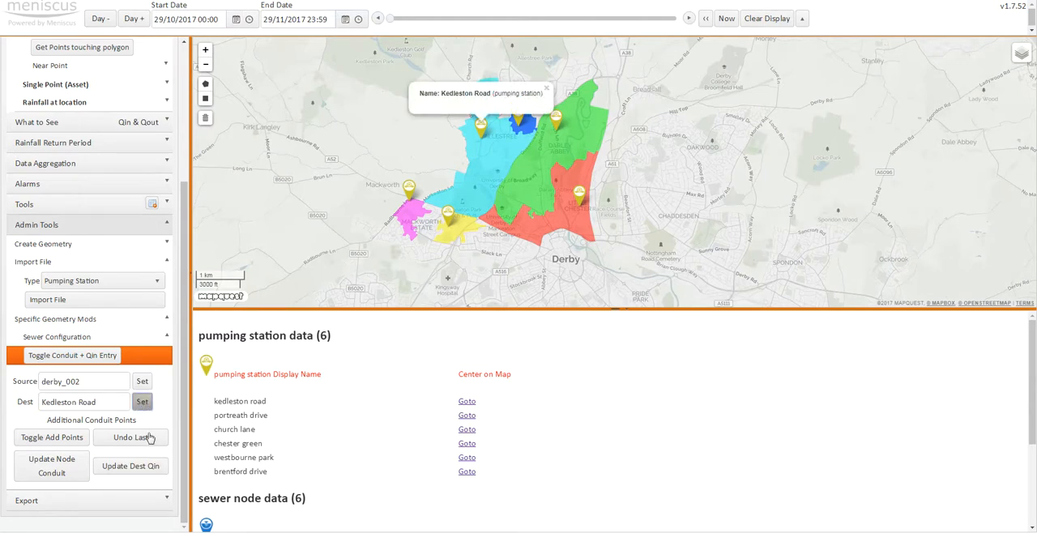
click(128, 467)
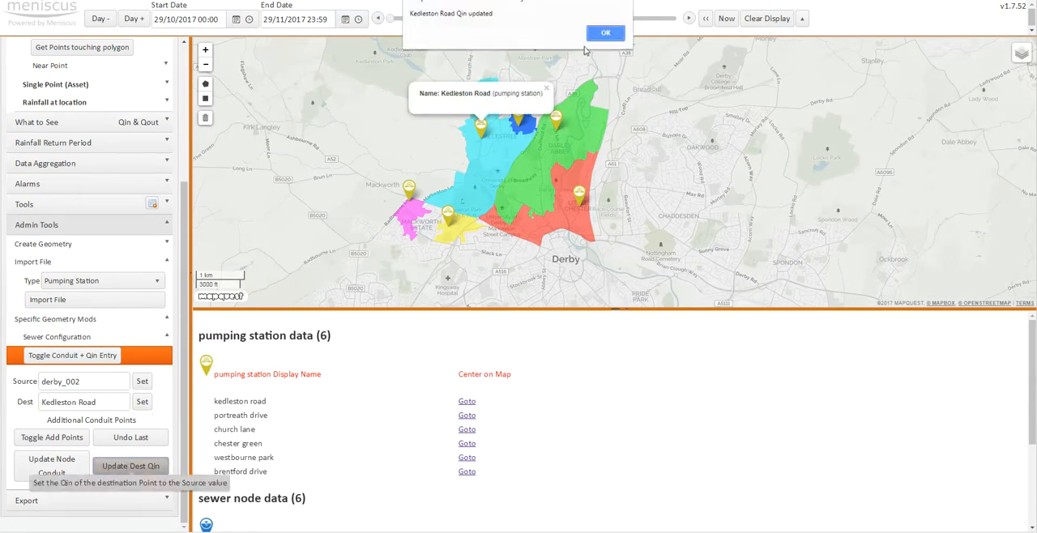
click(605, 33)
click(547, 87)
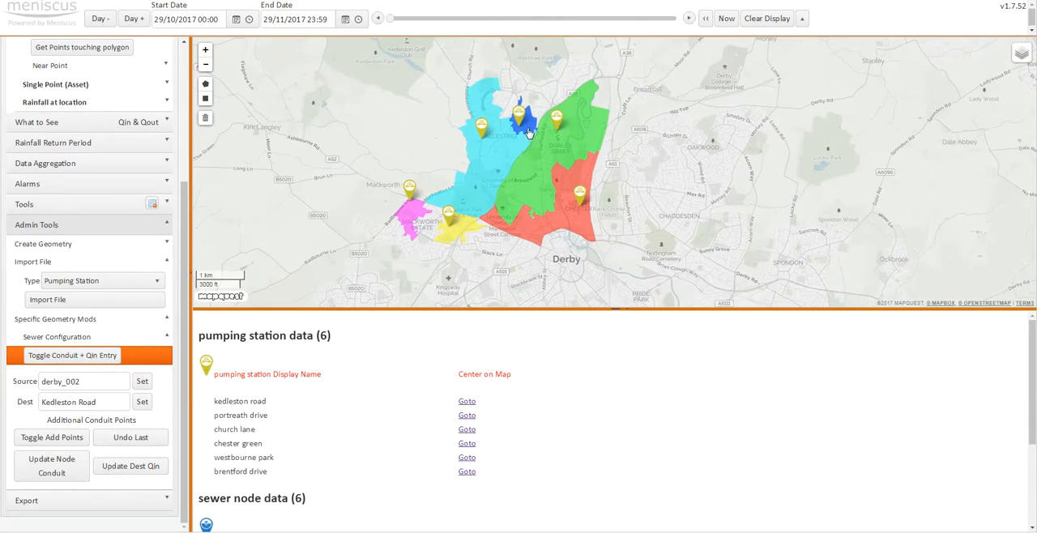
- Set subcatchment derby_002c as source and Portreath Drive as destination, and update the destination's Qin
click(530, 136)
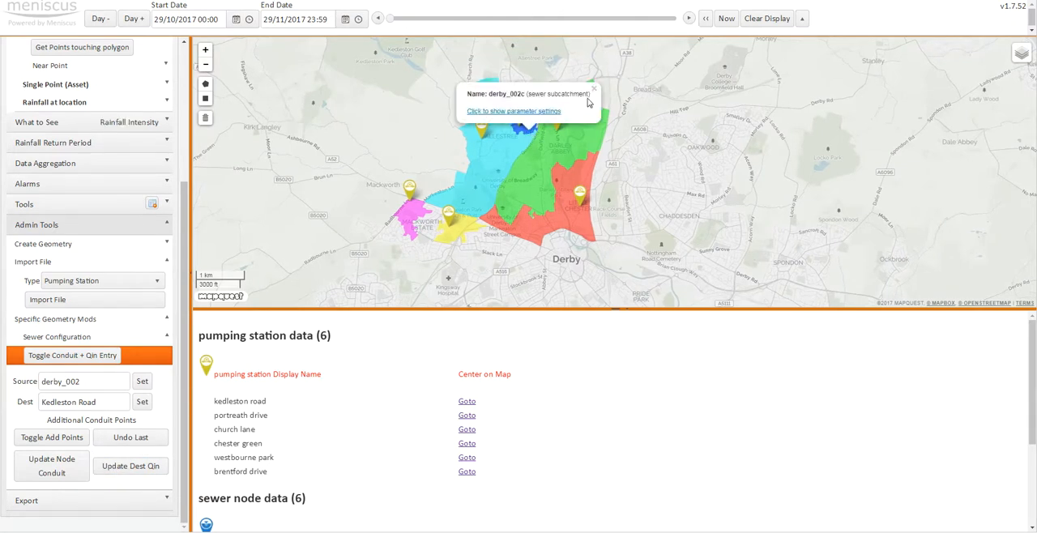
click(142, 381)
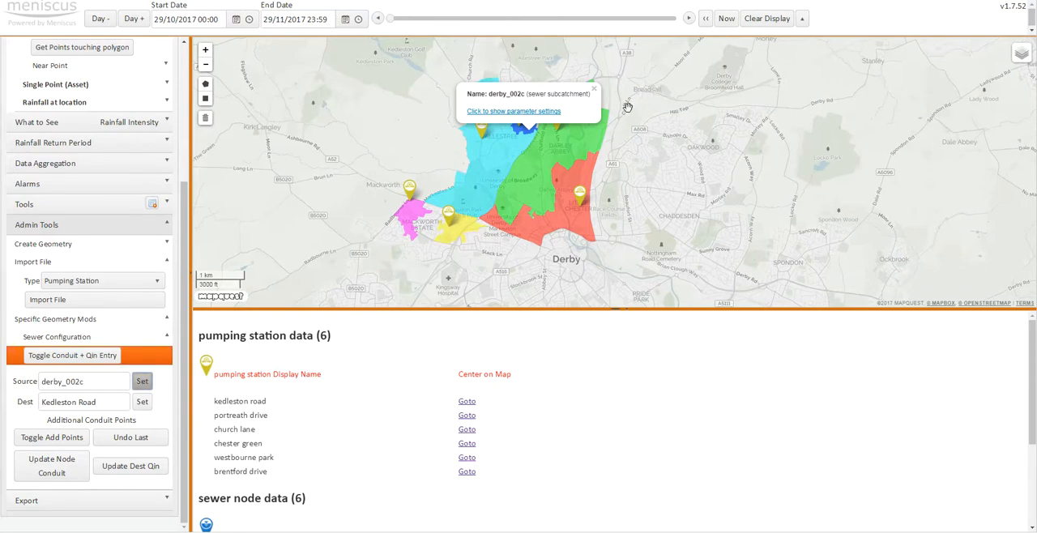
click(596, 92)
click(519, 116)
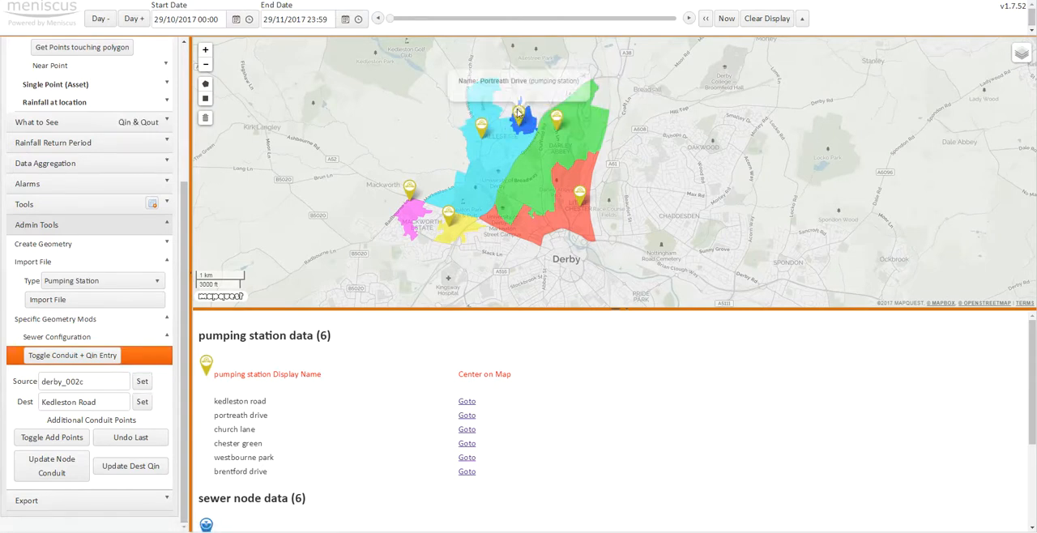
click(143, 401)
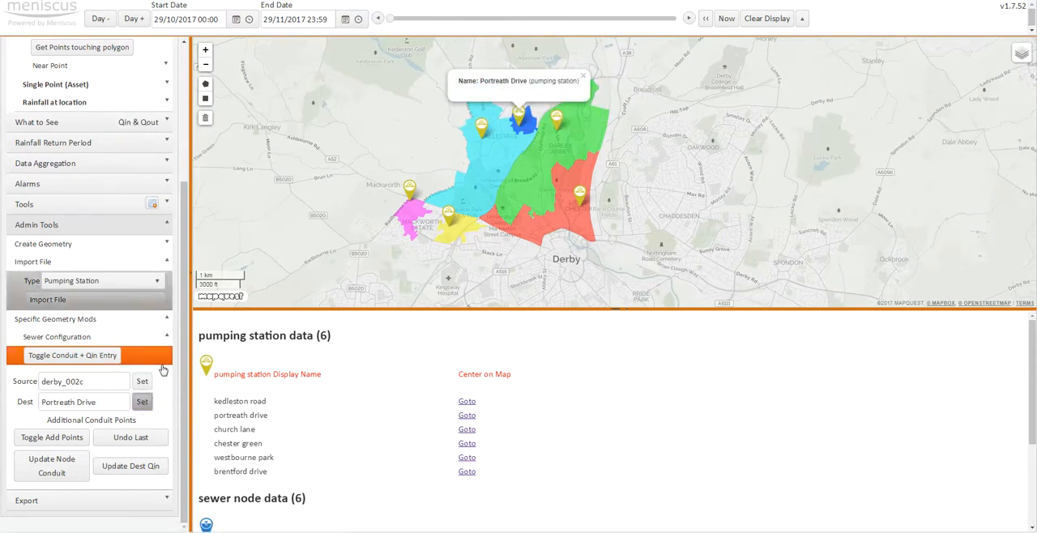
click(132, 467)
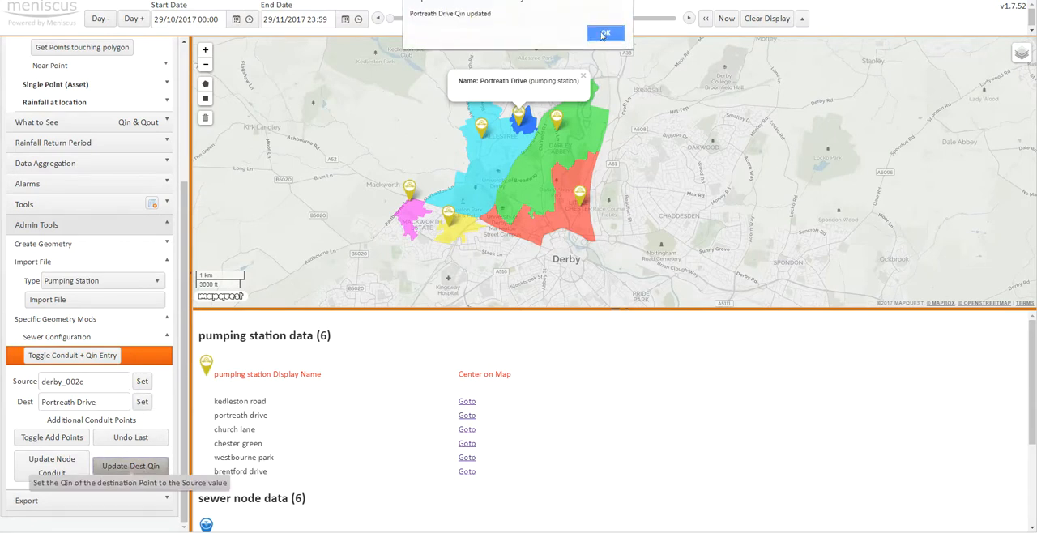
click(603, 35)
- Set subcatchment derby_005 as source and Church Lane as destination, and update the destination's Qin
click(578, 113)
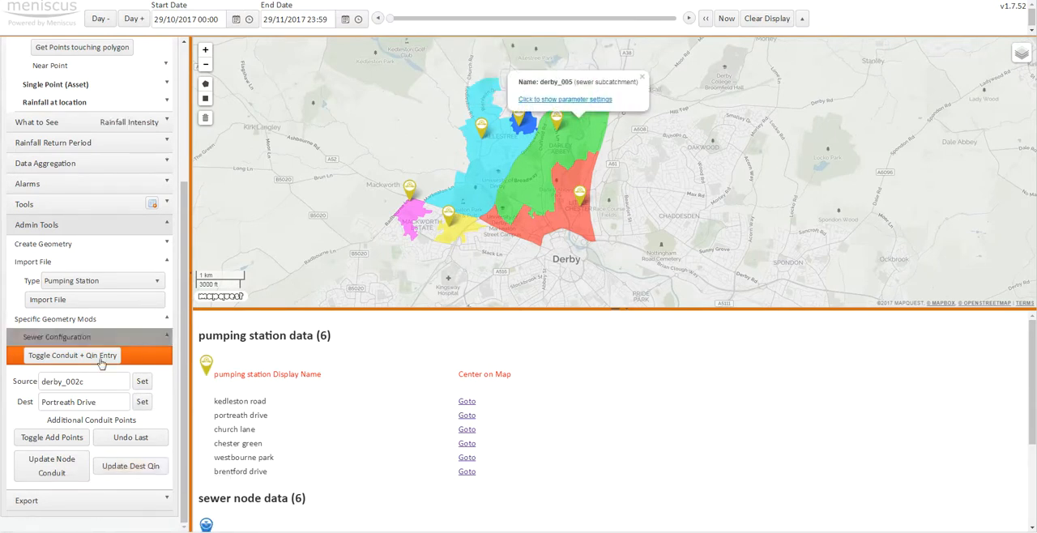
click(142, 380)
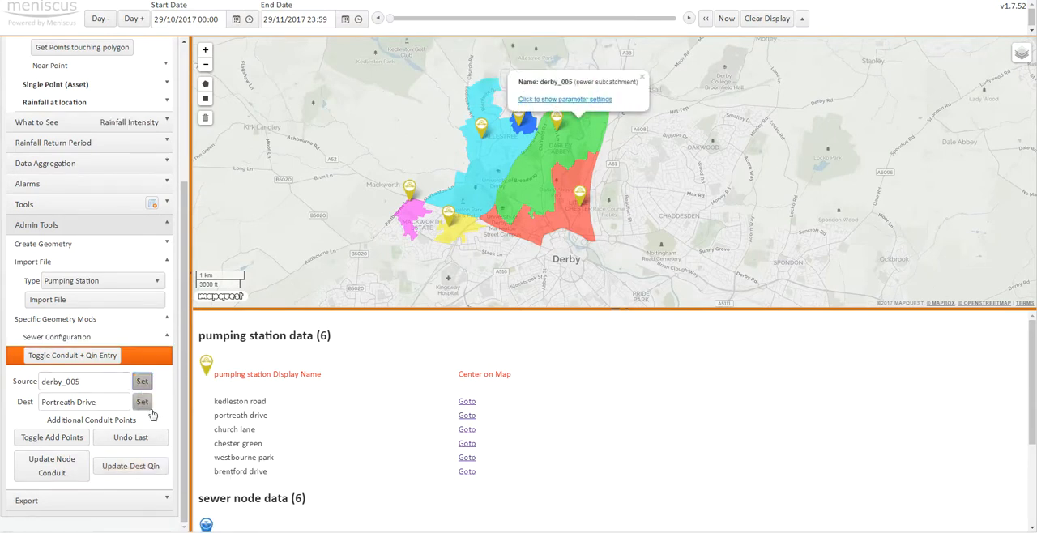
click(559, 122)
click(142, 401)
click(130, 466)
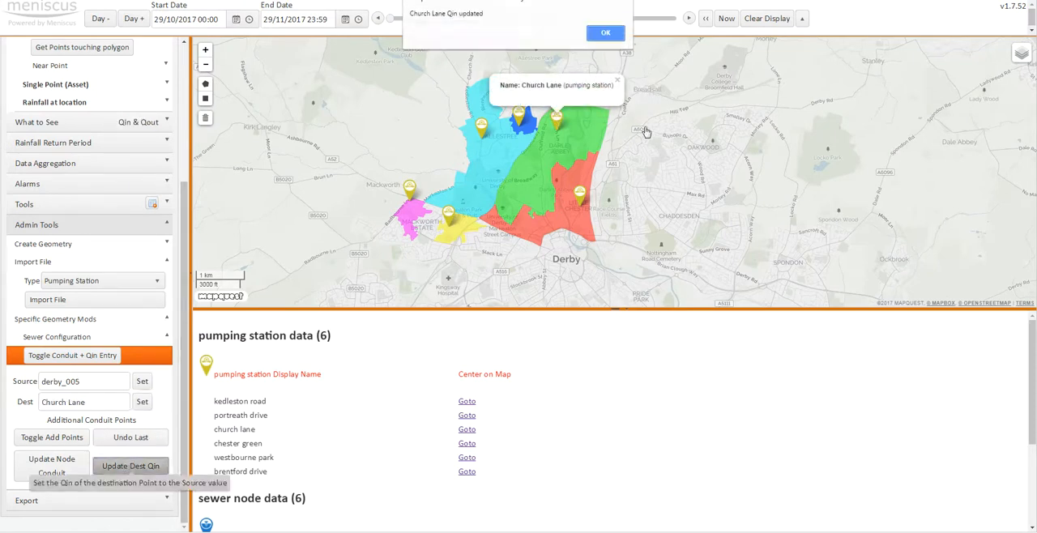
click(605, 32)
click(617, 80)
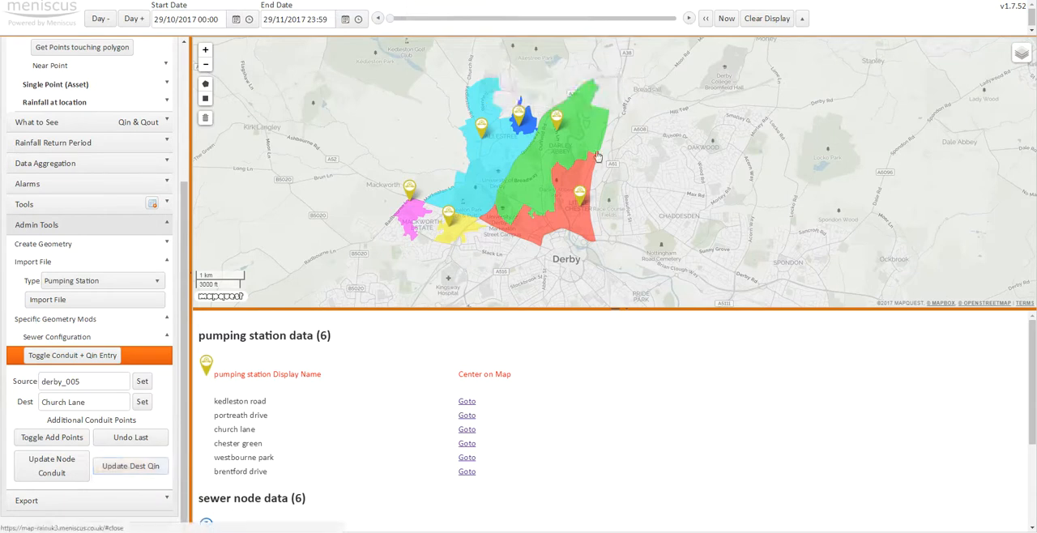
- Set subcatchment derby_008 as source and Chester Green as destination, and update the destination's Qin
click(585, 173)
click(142, 381)
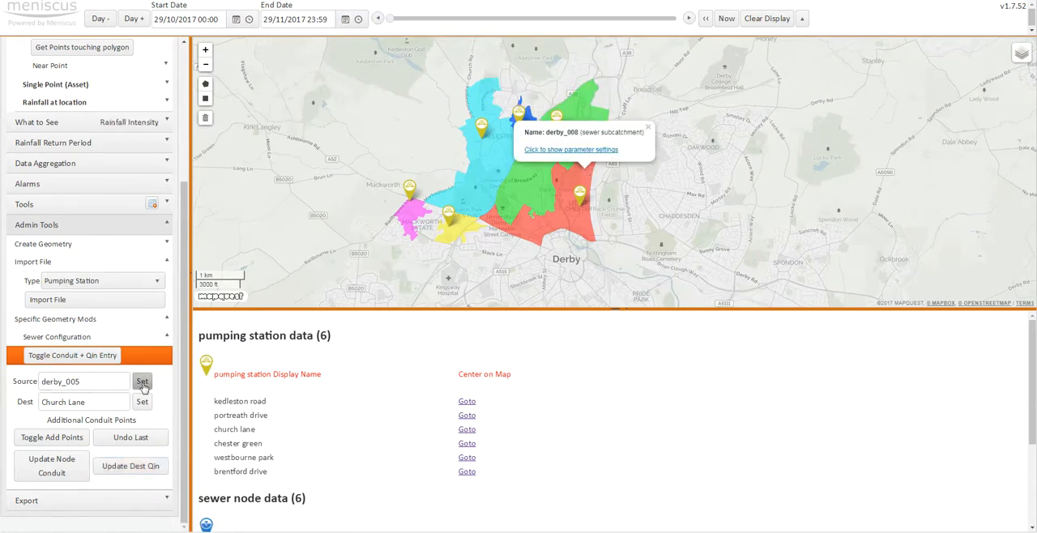
click(579, 196)
click(142, 402)
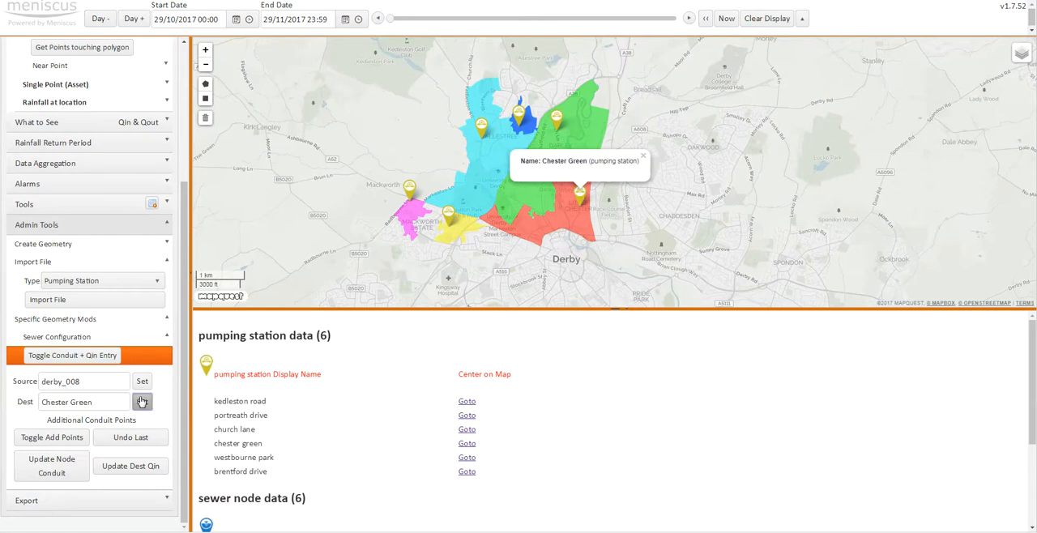
click(131, 465)
click(608, 33)
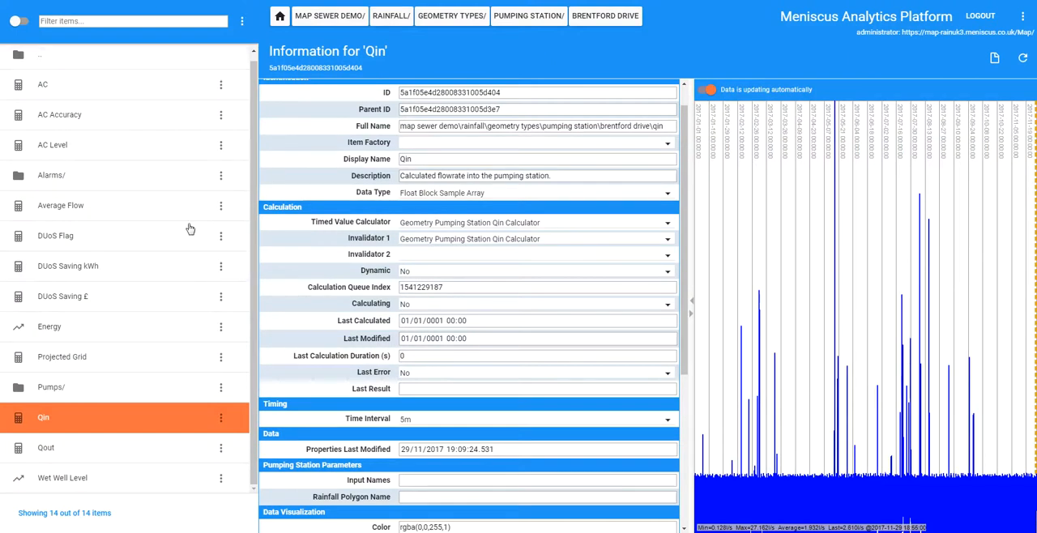
- In the Meniscus Analytics Platform item browser, reload the Brentford Drive station and examine the Input Names parameter of its Qin item
scroll(654, 357, down, 5)
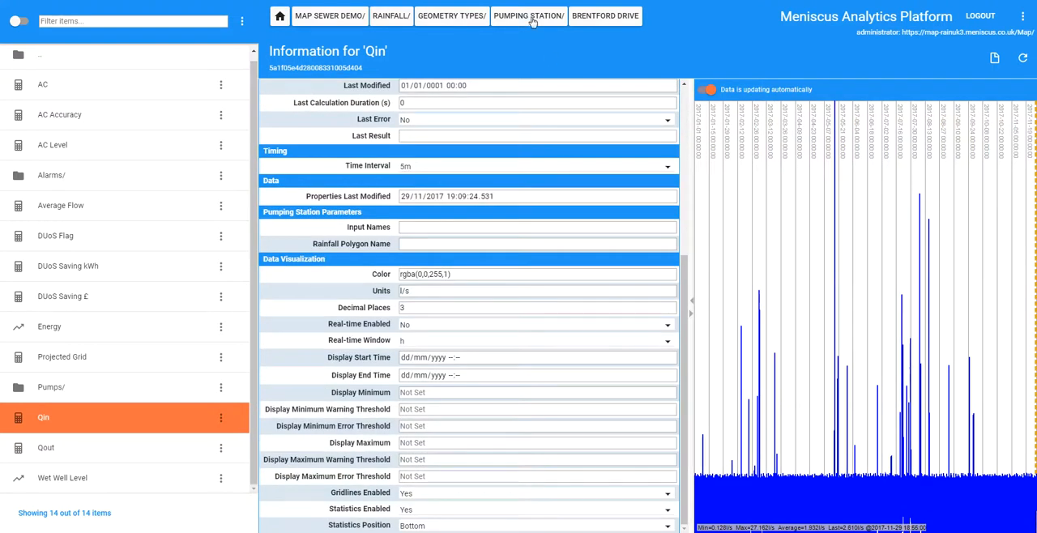
click(589, 19)
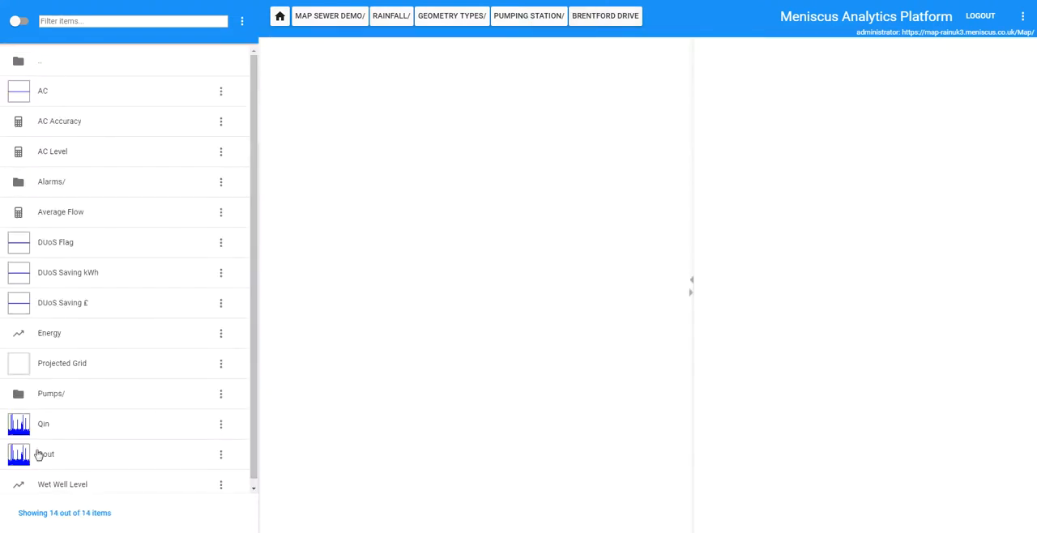
click(43, 427)
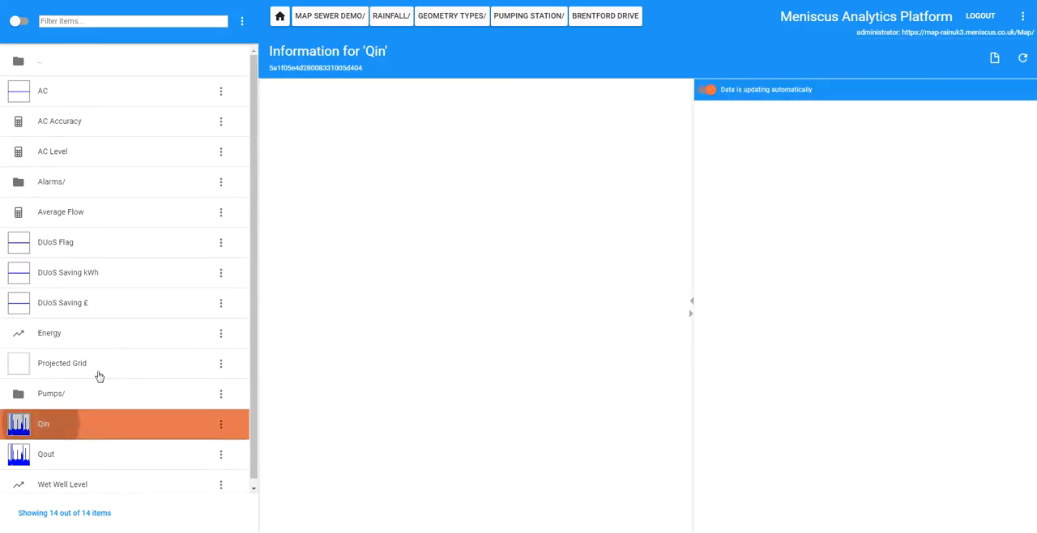
scroll(682, 239, down, 3)
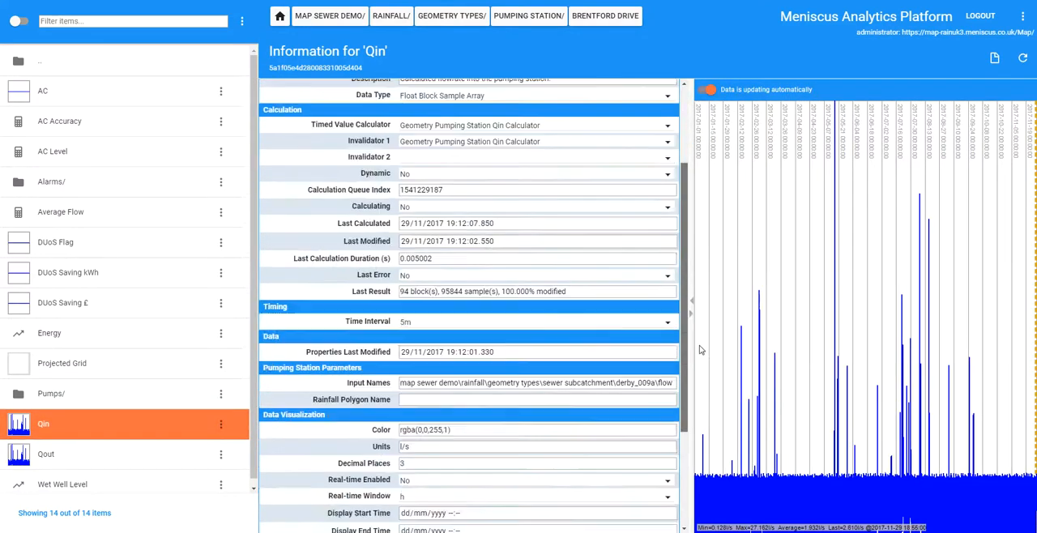
click(447, 317)
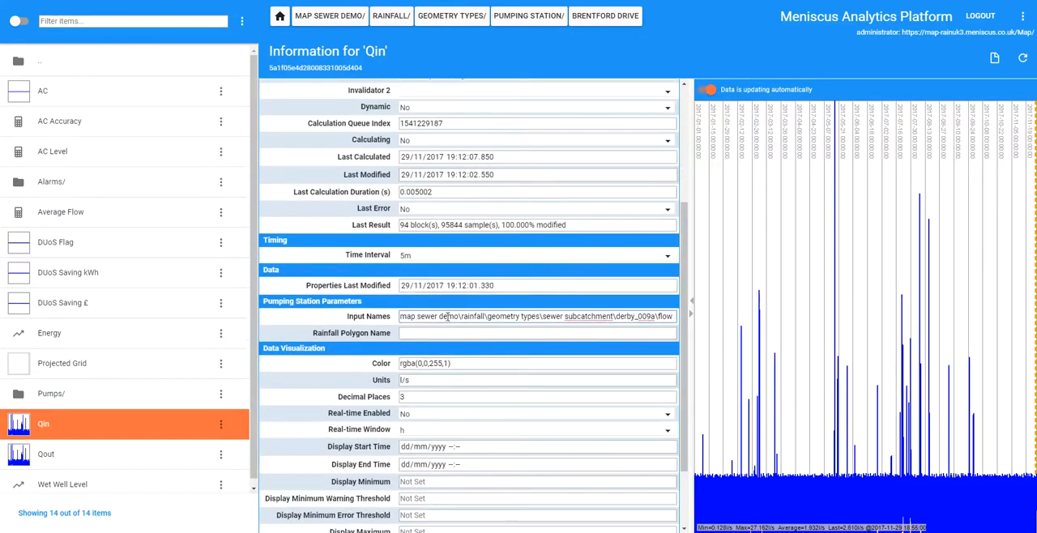
key(Right)
key(Right)
key(Right)
key(Right)
key(Right)
key(Right)
key(Right)
key(Right)
key(Right)
key(Right)
key(Right)
key(Right)
key(Right)
key(Right)
- Inspect Brentford Drive's Qout and AC items, and return to the map page to close the Chester Green popup
click(61, 460)
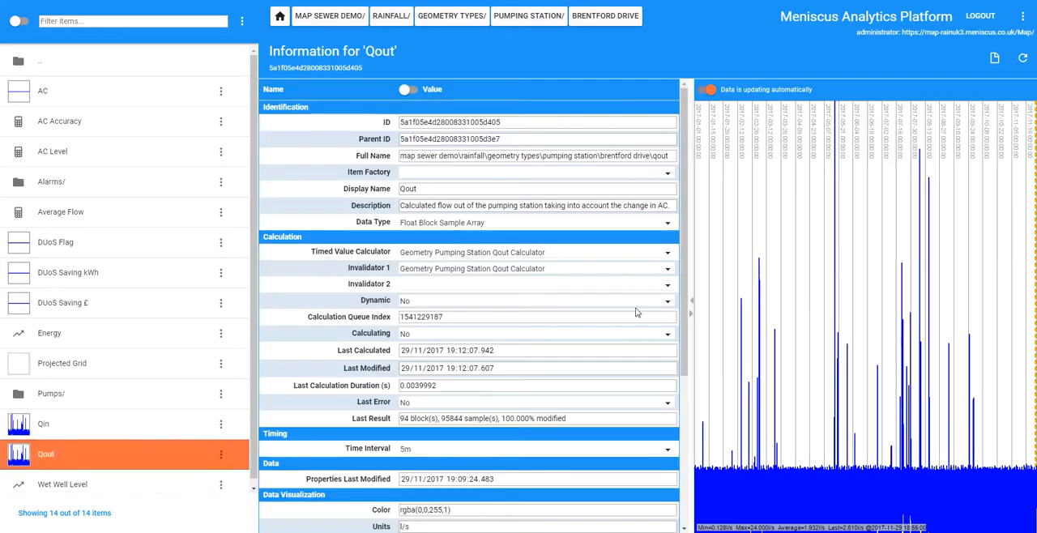
click(71, 97)
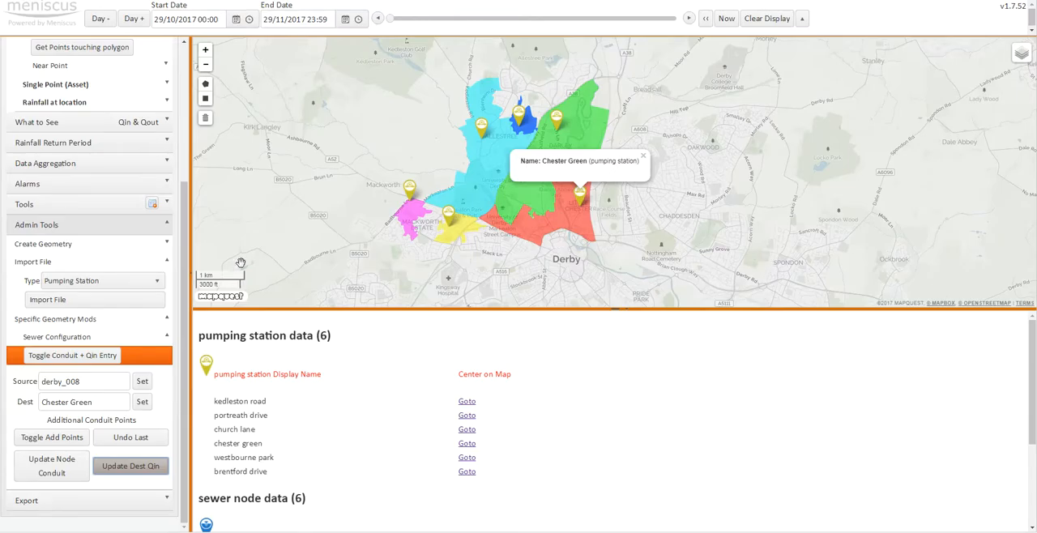
click(643, 156)
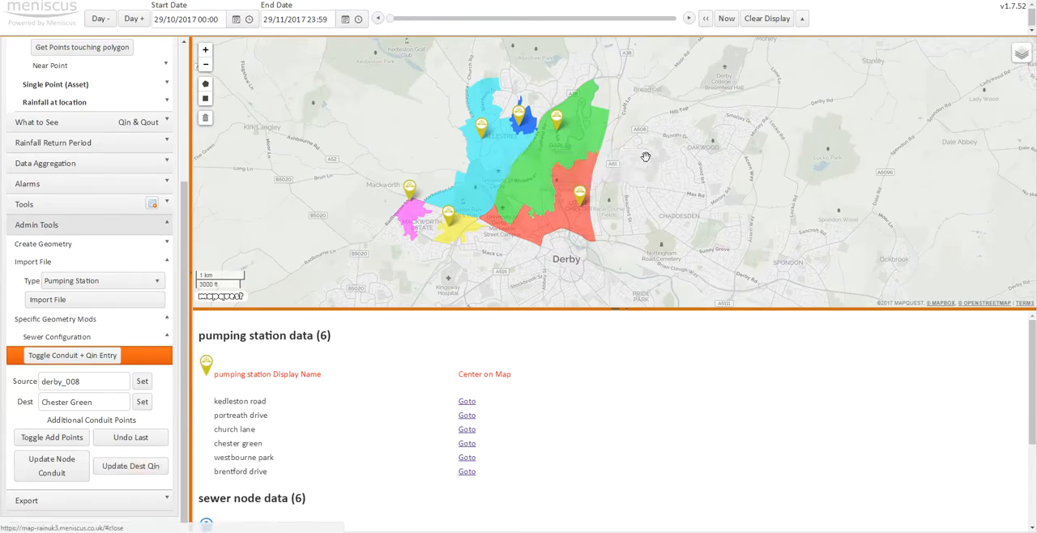